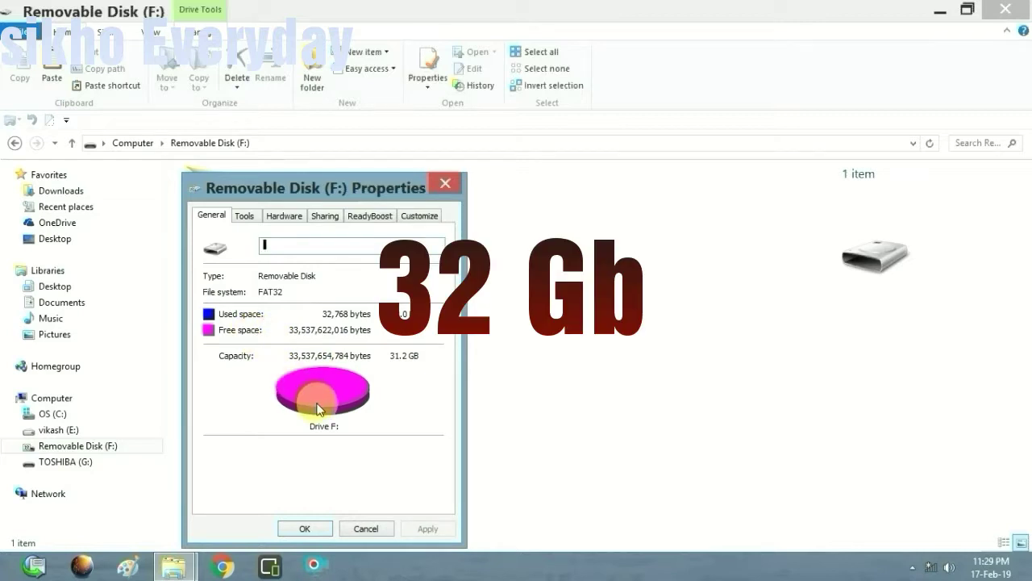
Step: Close the properties of Removable Disk (F:) and check the capacity and space usage in the properties of TOSHIBA (G:)
{"action": "left_click", "coordinate": [452, 184]}
{"action": "left_click", "coordinate": [114, 472]}
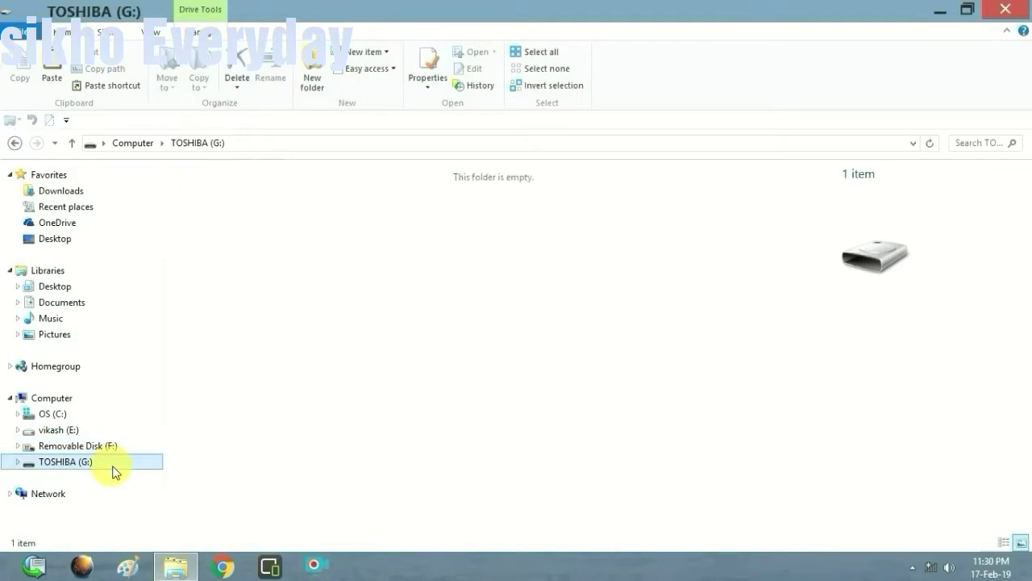
{"action": "right_click", "coordinate": [113, 469]}
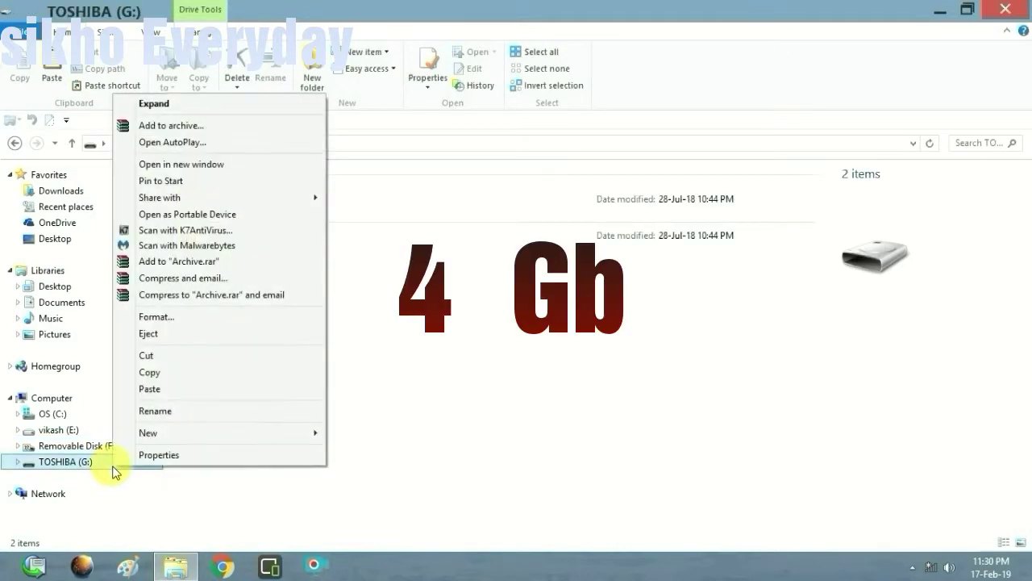
{"action": "left_click", "coordinate": [160, 456]}
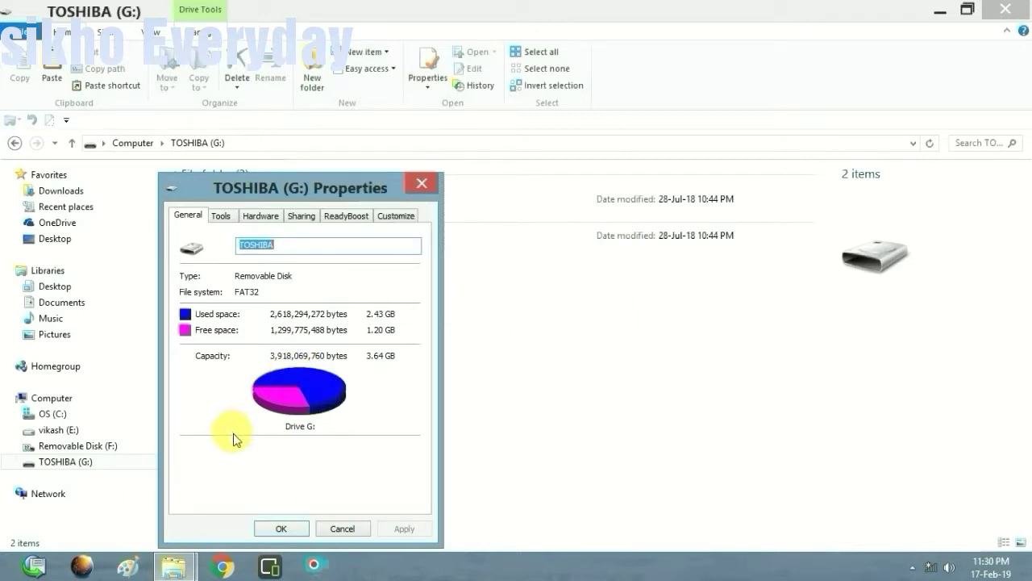
{"action": "left_click", "coordinate": [282, 528]}
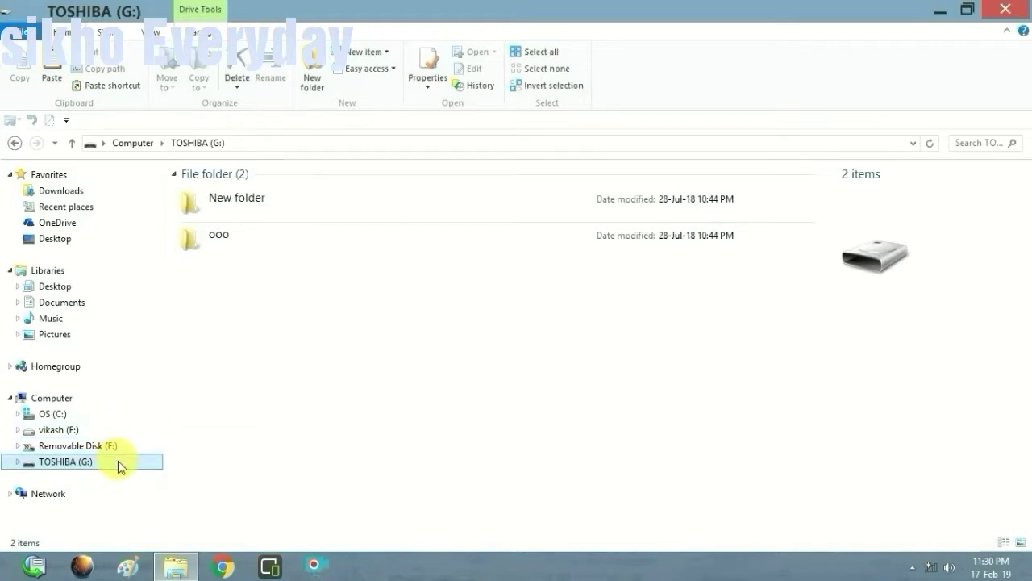
Step: Copy the songs 01Maharaja, 002 AASHIQUI = DIL KA AALAM and 002.Kahe Ko Bulaya from the My Music folder on drive E:
{"action": "left_click", "coordinate": [110, 432]}
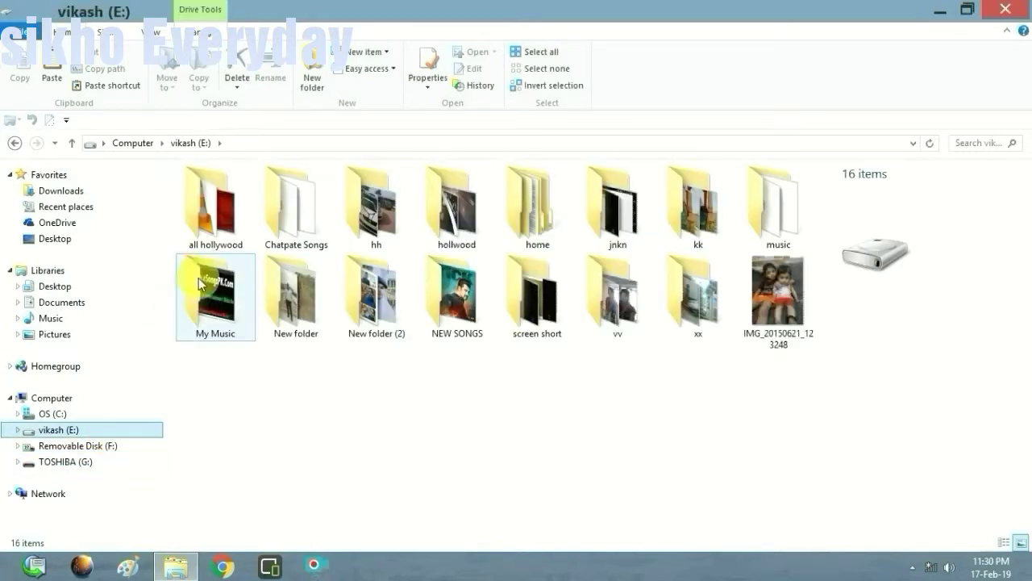
{"action": "double_click", "coordinate": [198, 277]}
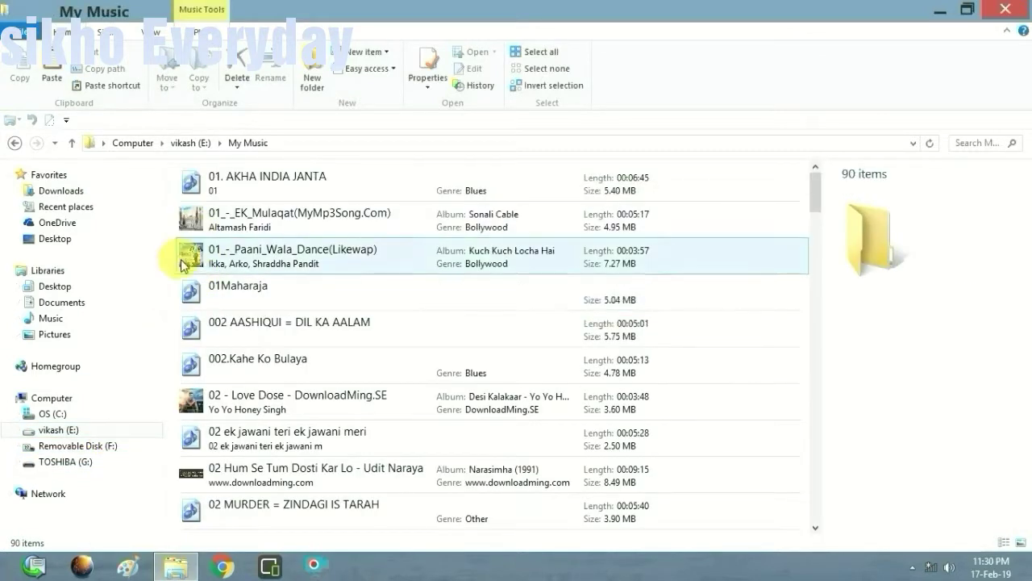
{"action": "left_click_drag", "start_coordinate": [175, 282], "coordinate": [202, 368]}
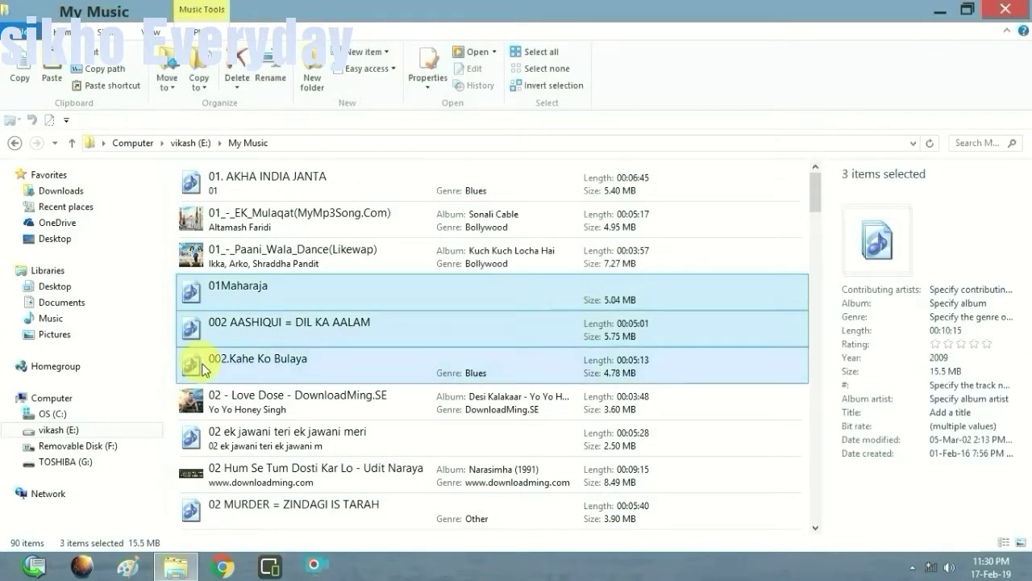
{"action": "right_click", "coordinate": [202, 368]}
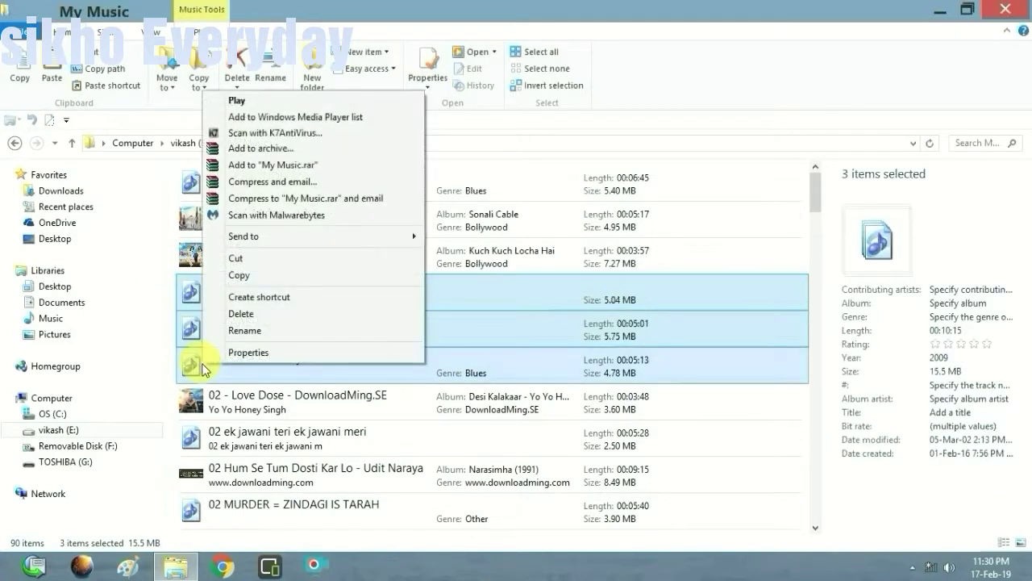
{"action": "left_click", "coordinate": [258, 277]}
Step: Paste the three copied songs into New folder on TOSHIBA (G:)
{"action": "left_click", "coordinate": [113, 461]}
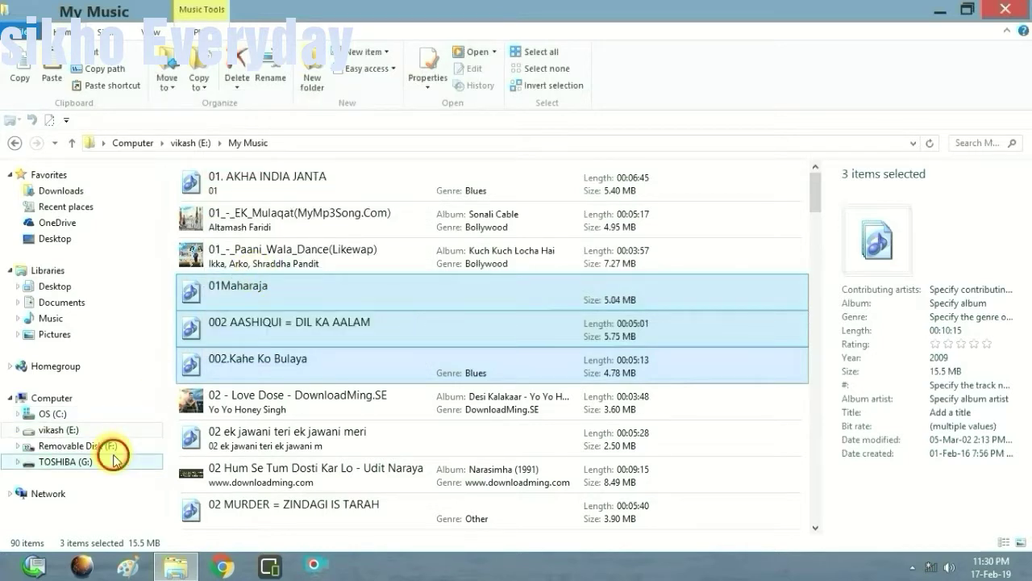
{"action": "left_click", "coordinate": [294, 201]}
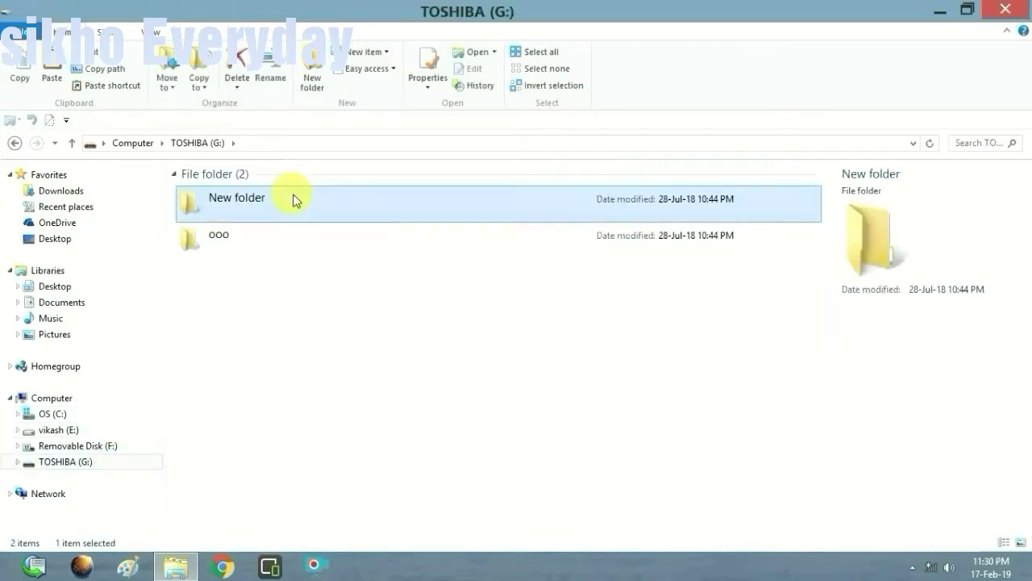
{"action": "right_click", "coordinate": [293, 199]}
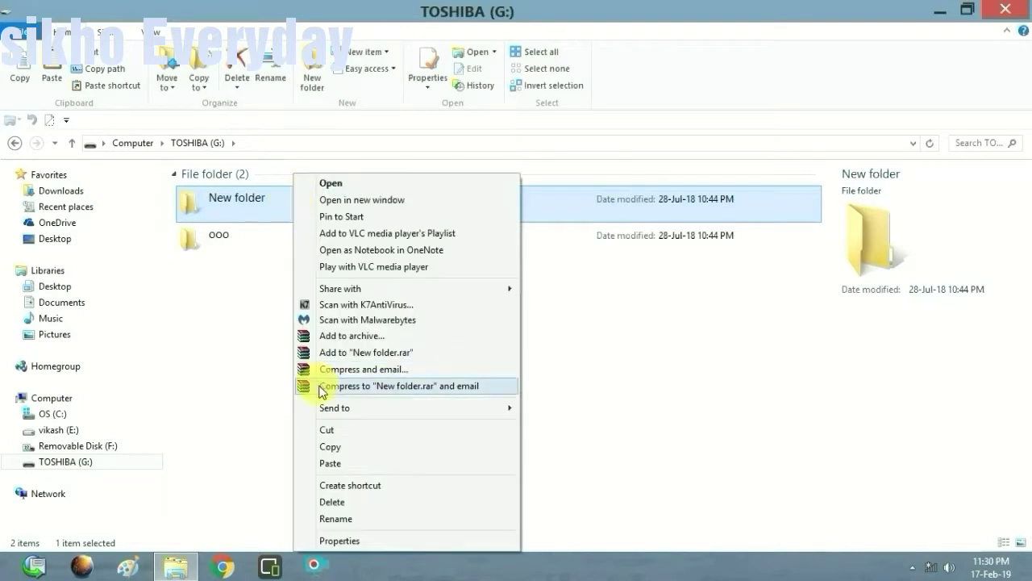
{"action": "left_click", "coordinate": [334, 465]}
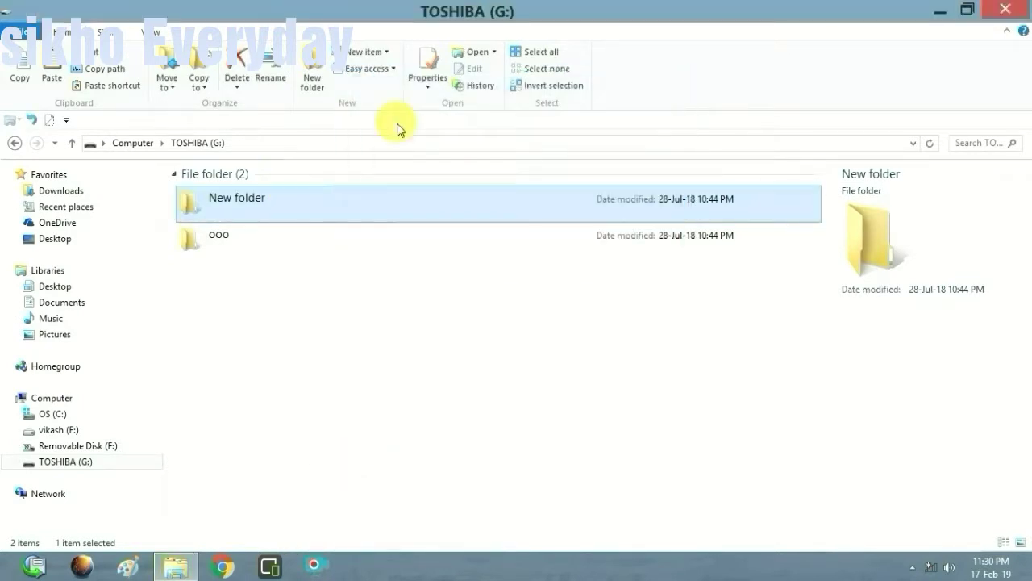
Step: Permanently delete all the songs inside New folder on TOSHIBA (G:)
{"action": "double_click", "coordinate": [351, 200]}
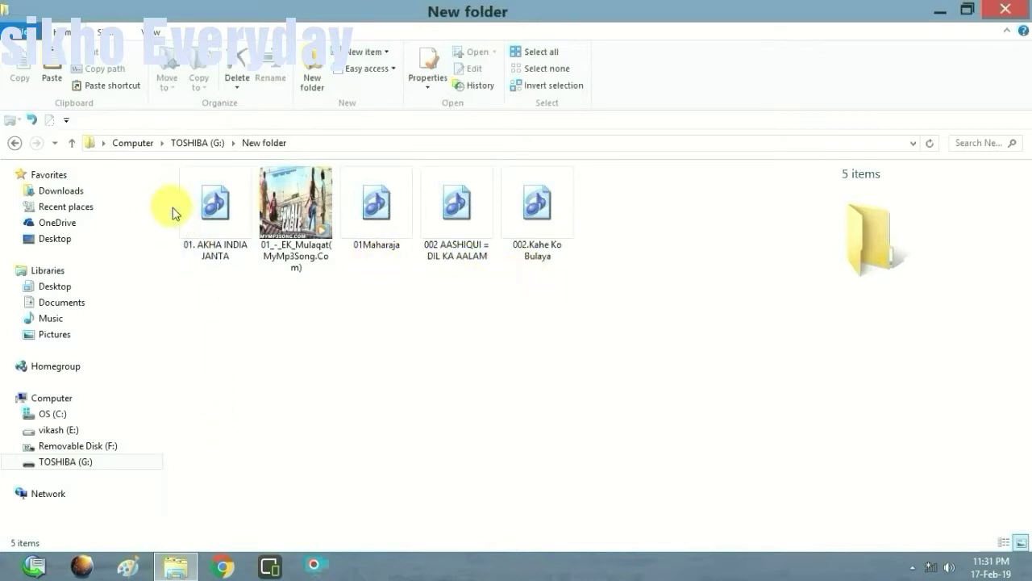
{"action": "left_click_drag", "start_coordinate": [172, 212], "coordinate": [536, 219]}
{"action": "right_click", "coordinate": [536, 220]}
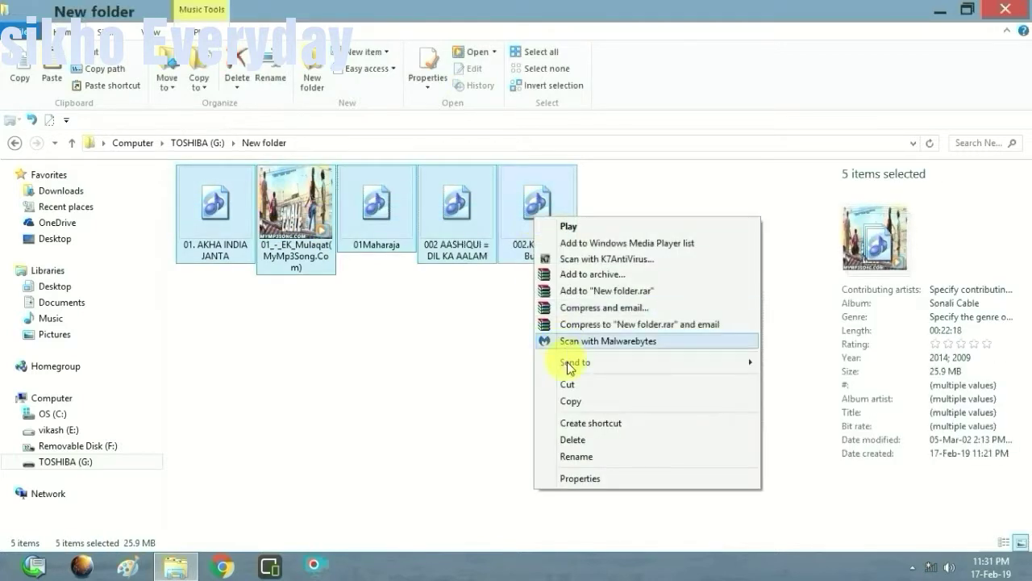
{"action": "left_click", "coordinate": [581, 438]}
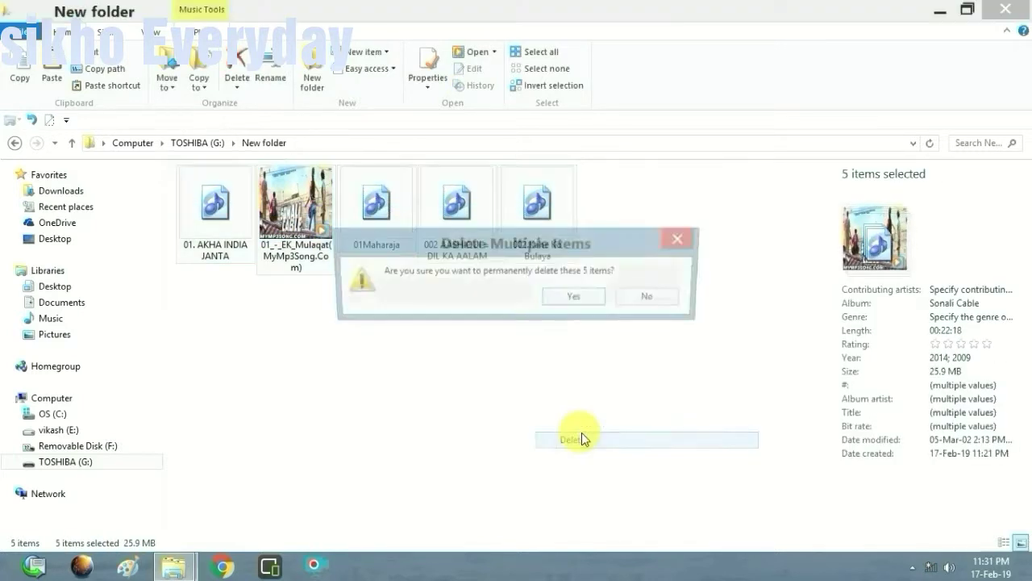
{"action": "left_click", "coordinate": [582, 303]}
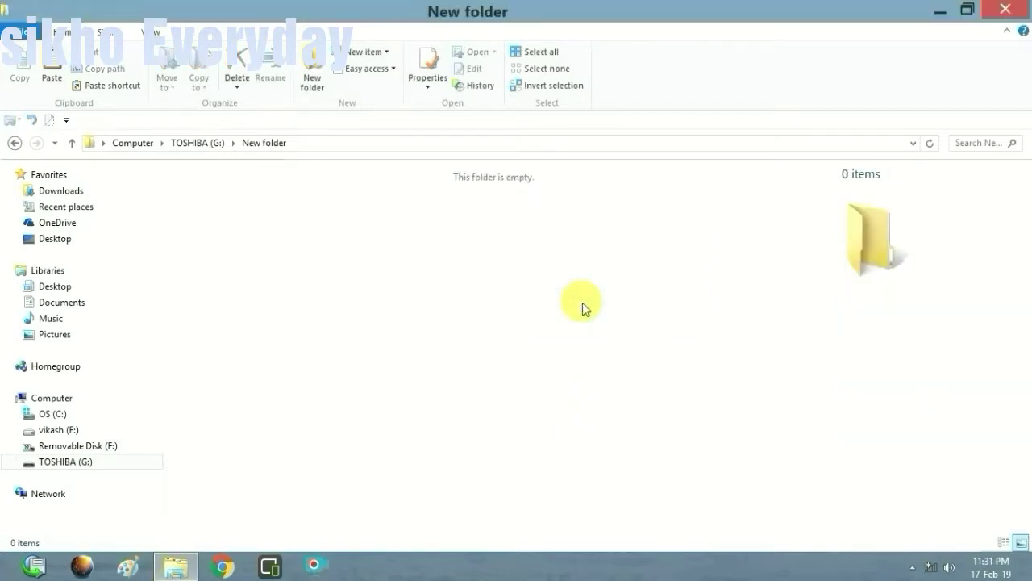
Step: Permanently delete all the video and image files in the sikho everyday folder on Removable Disk (F:)
{"action": "left_click", "coordinate": [122, 447]}
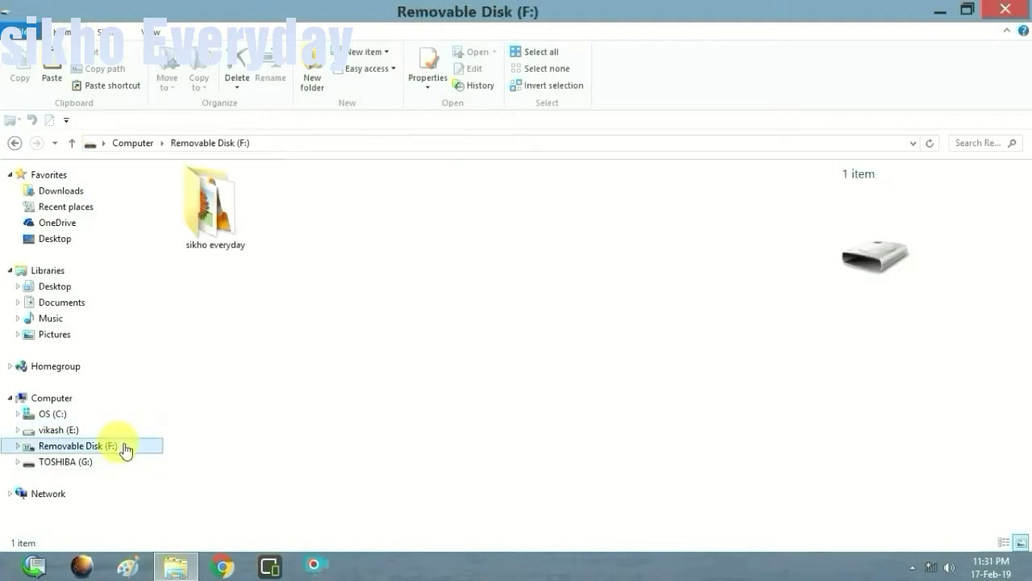
{"action": "double_click", "coordinate": [230, 257]}
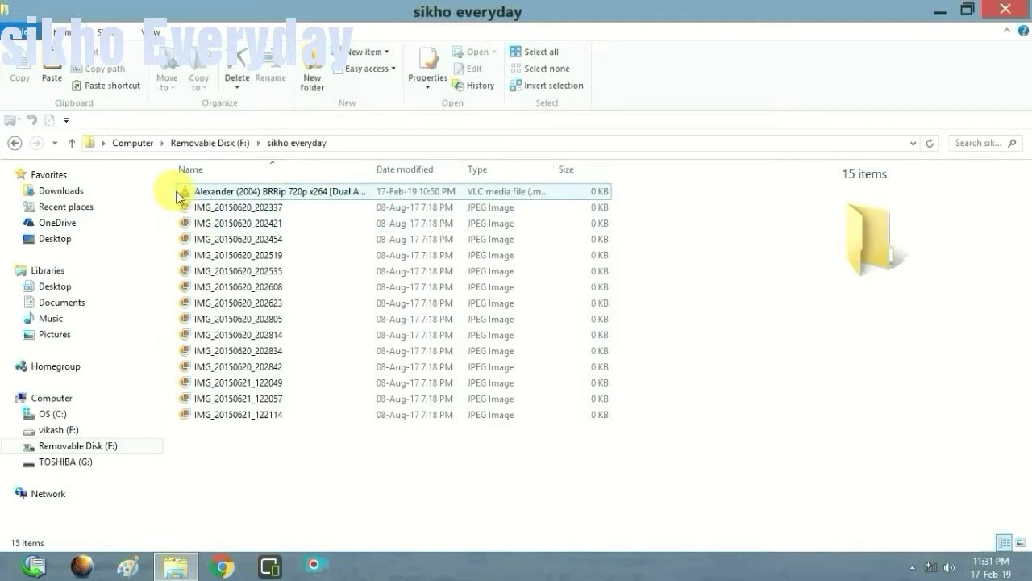
{"action": "left_click_drag", "start_coordinate": [177, 194], "coordinate": [284, 416]}
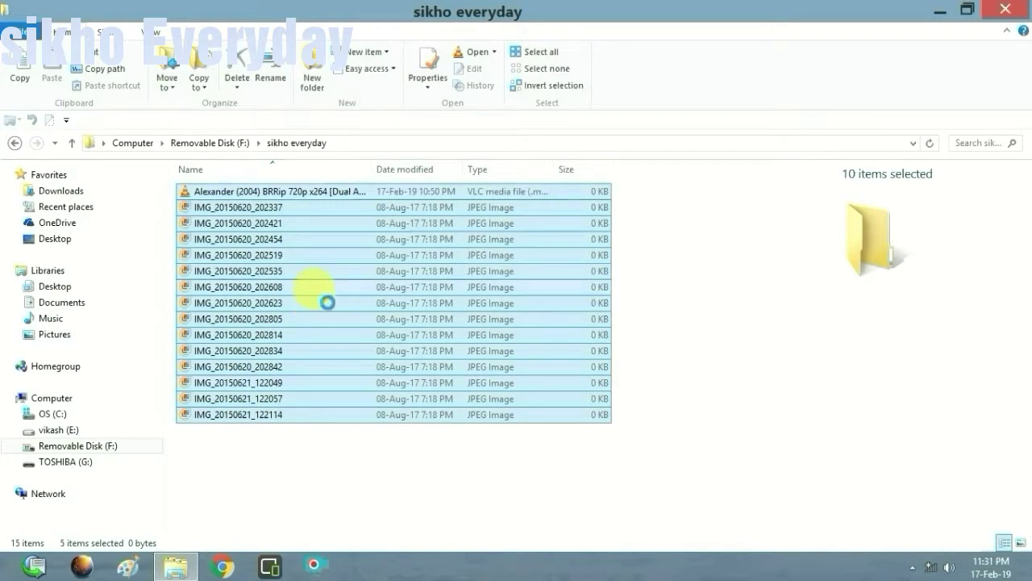
{"action": "right_click", "coordinate": [320, 302]}
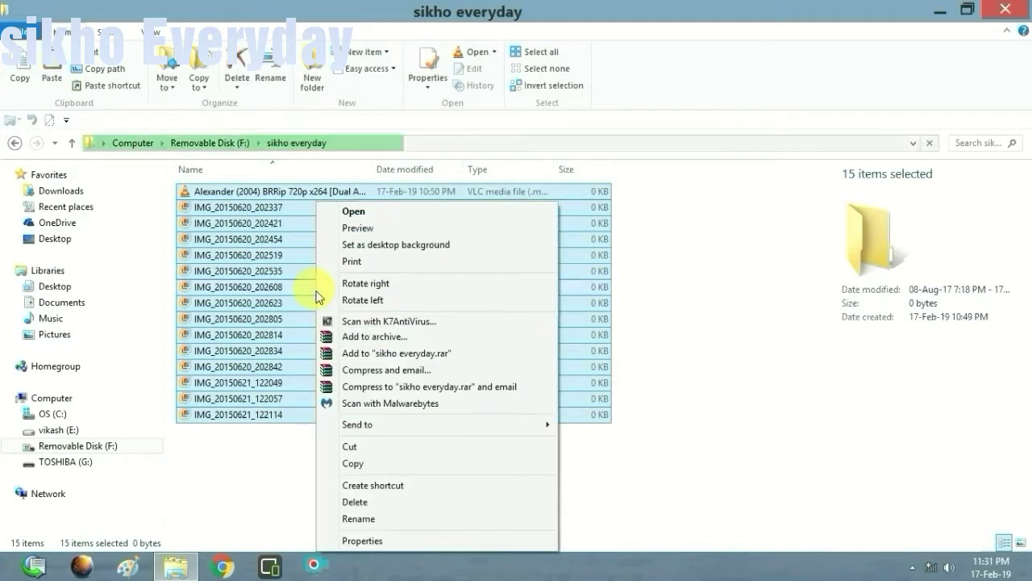
{"action": "left_click", "coordinate": [367, 503]}
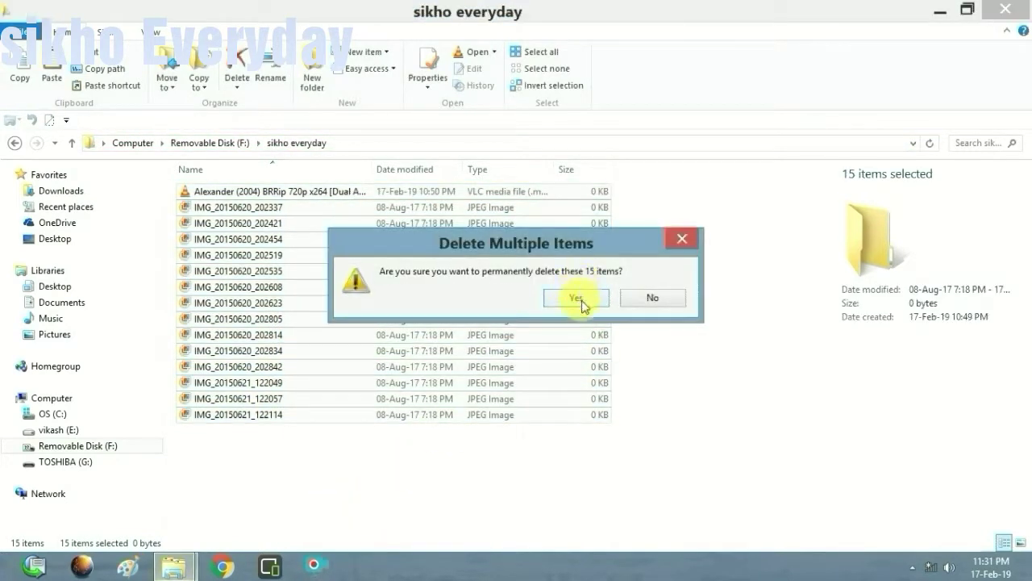
{"action": "left_click", "coordinate": [582, 301]}
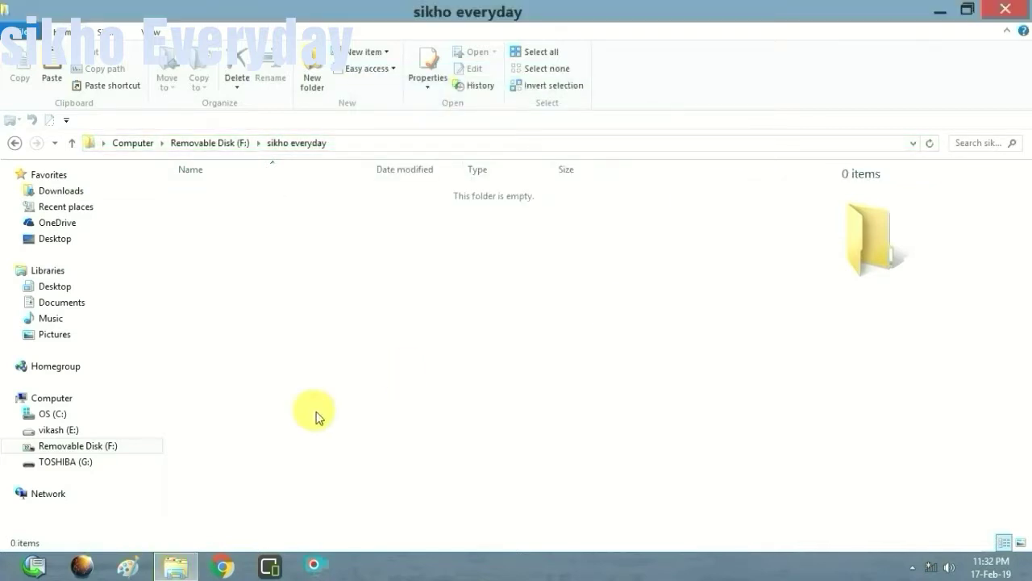
Step: Copy the songs 01. AKHA INDIA JANTA and 01_-_EK_Mulaqat(MyMp3Song.Com) from the My Music folder on drive E:
{"action": "left_click", "coordinate": [135, 430]}
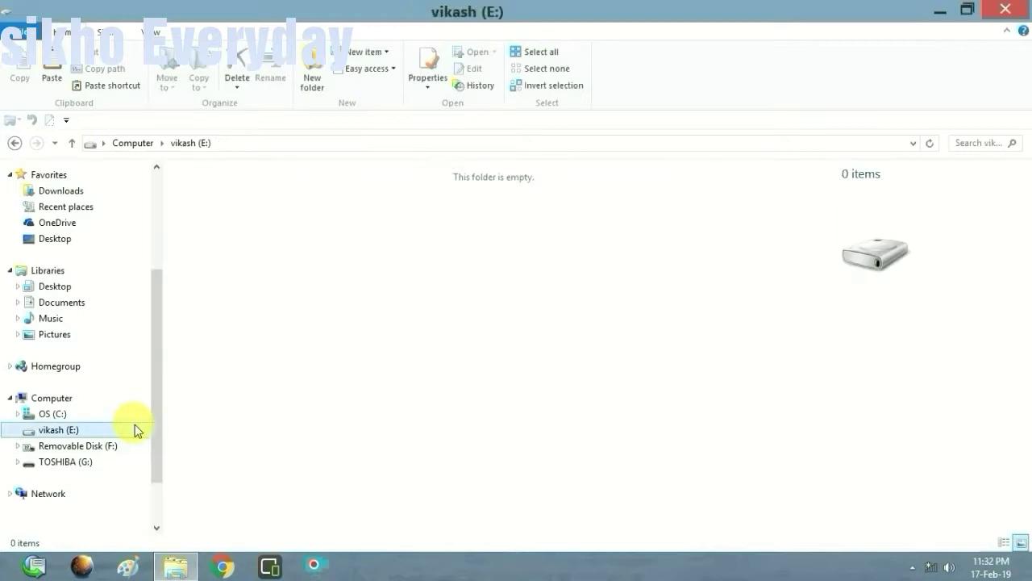
{"action": "double_click", "coordinate": [230, 282]}
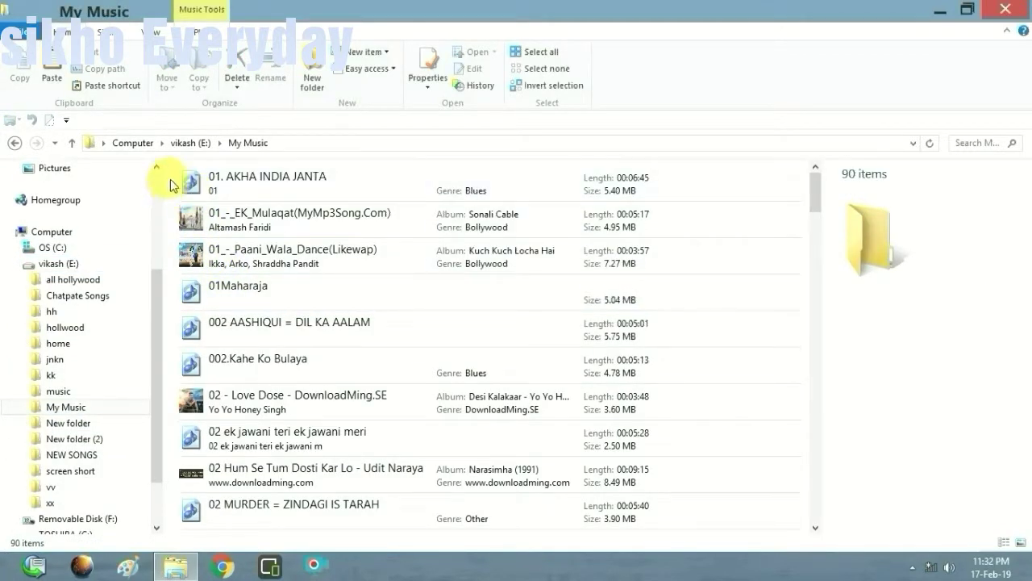
{"action": "left_click_drag", "start_coordinate": [171, 187], "coordinate": [208, 232]}
{"action": "right_click", "coordinate": [208, 229]}
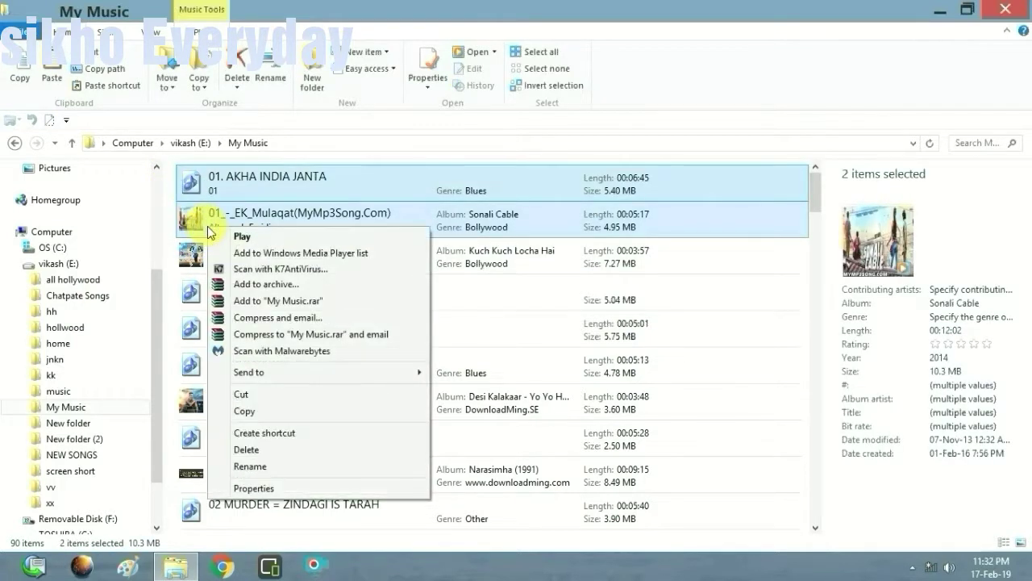
{"action": "left_click", "coordinate": [255, 413]}
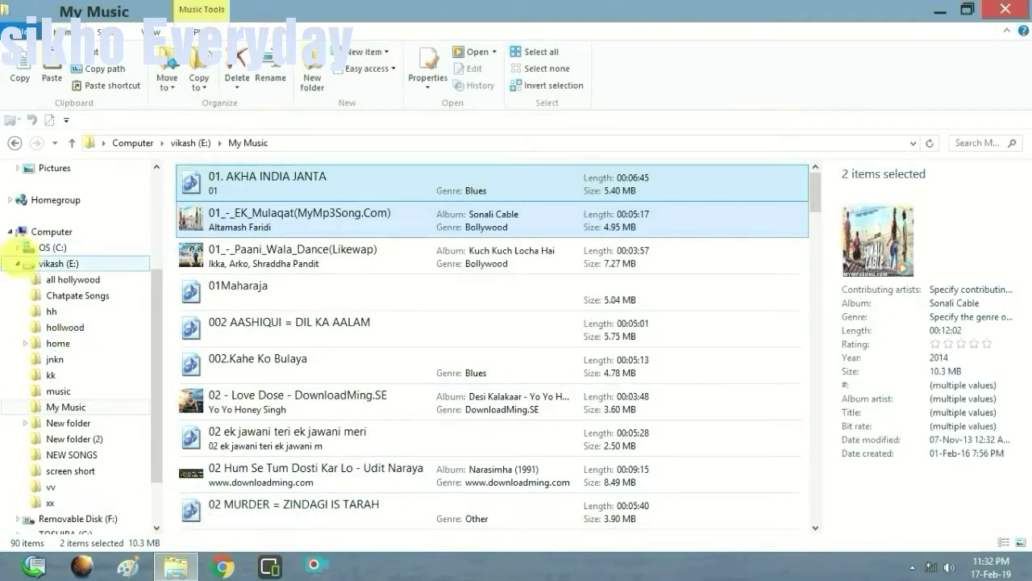
{"action": "left_click", "coordinate": [18, 264]}
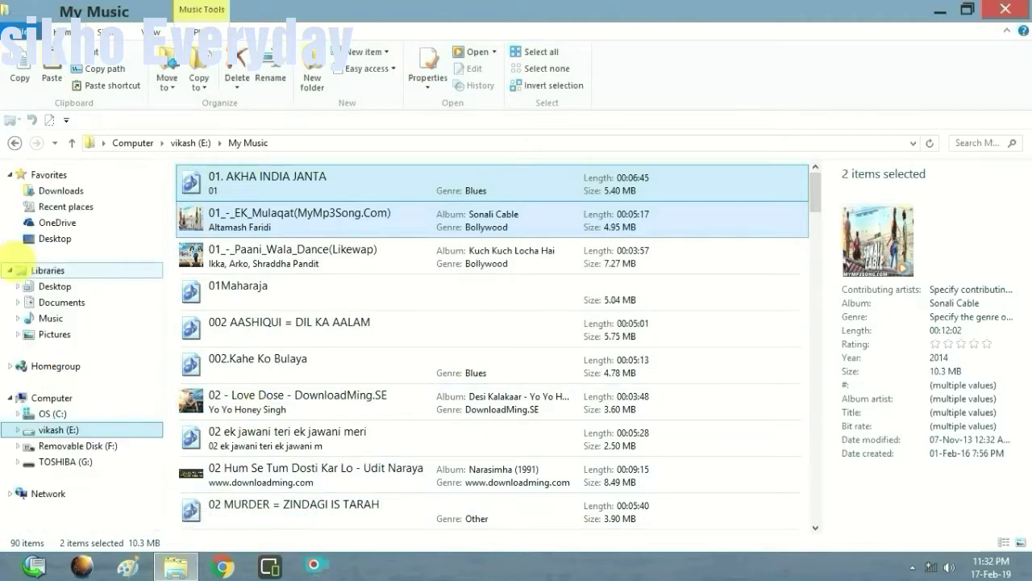
Step: Paste the two copied songs into the sikho everyday folder on Removable Disk (F:)
{"action": "left_click", "coordinate": [105, 450]}
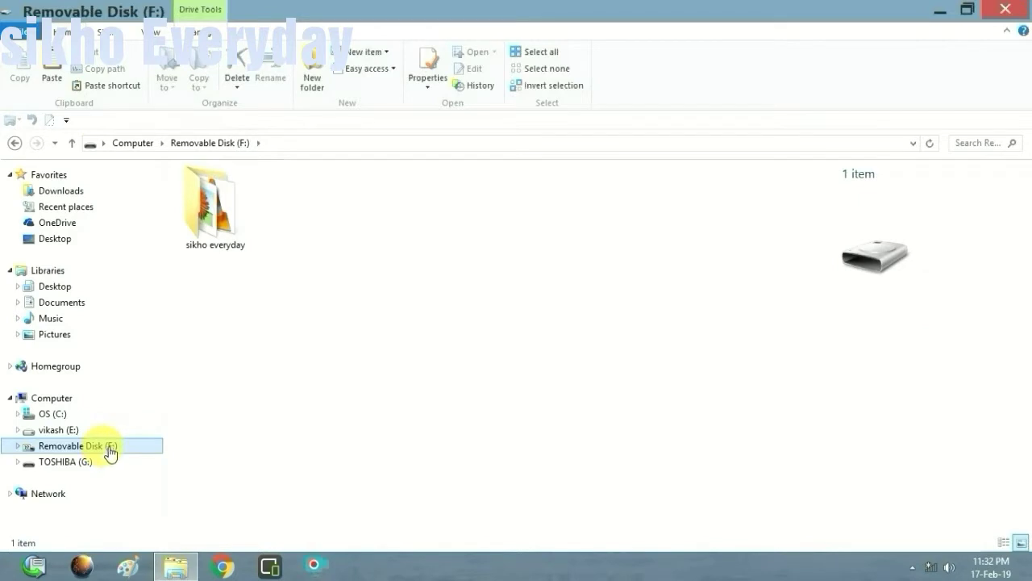
{"action": "left_click", "coordinate": [202, 202]}
{"action": "right_click", "coordinate": [201, 202]}
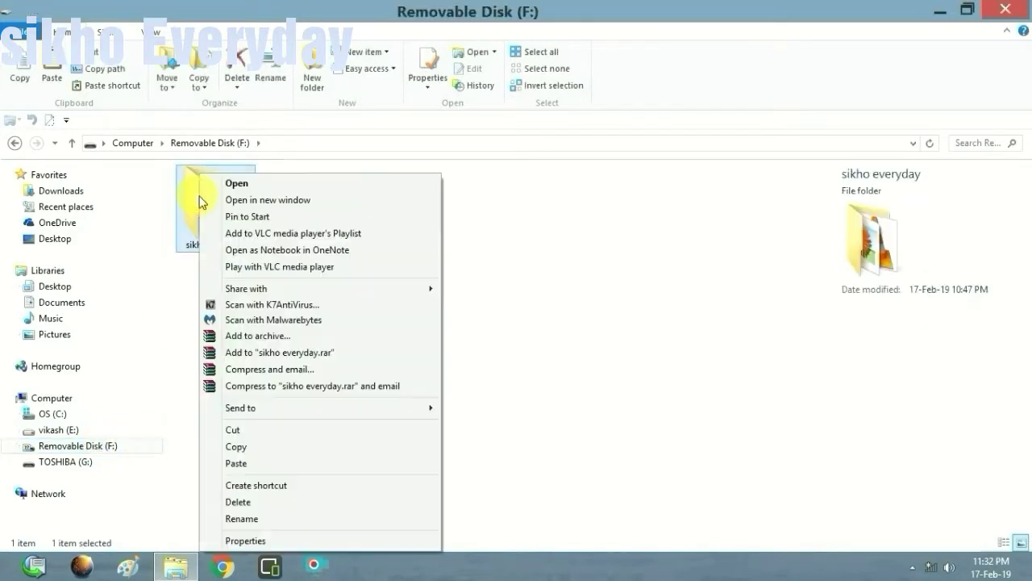
{"action": "left_click", "coordinate": [252, 468]}
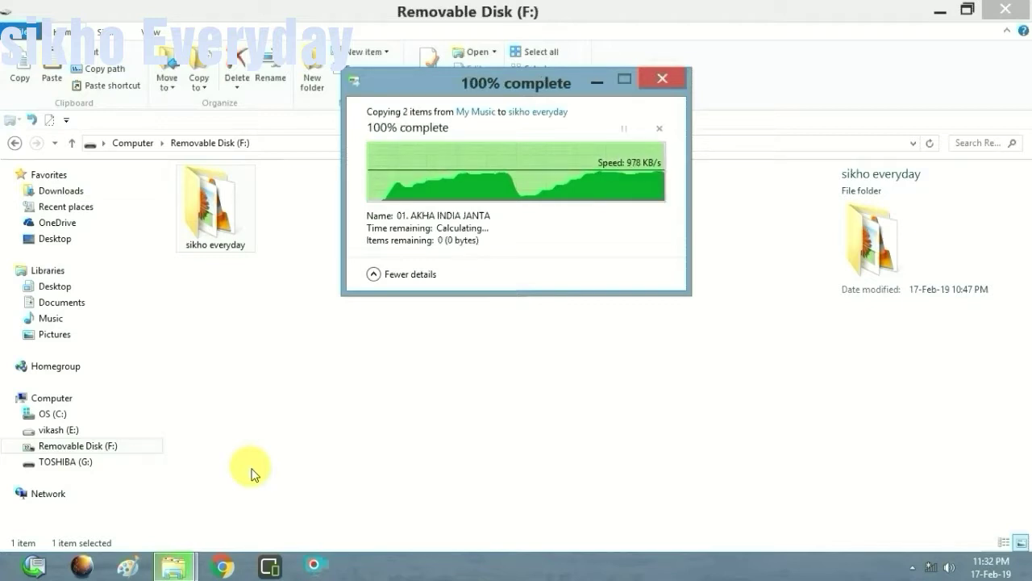
Step: Permanently delete all songs, images and the video in the sikho everyday folder and return to Removable Disk (F:)
{"action": "double_click", "coordinate": [216, 226]}
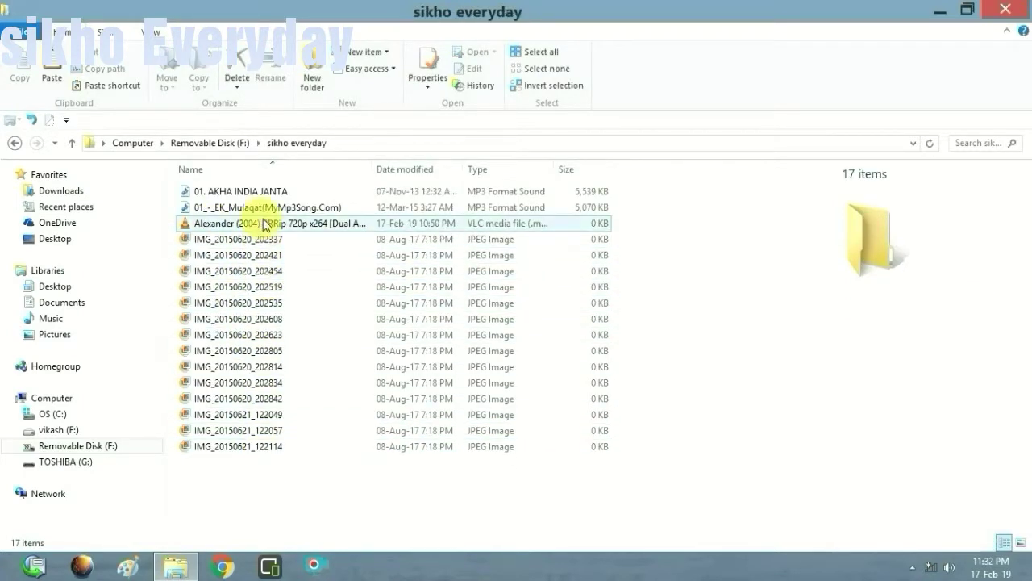
{"action": "left_click_drag", "start_coordinate": [176, 186], "coordinate": [303, 448]}
{"action": "right_click", "coordinate": [303, 448]}
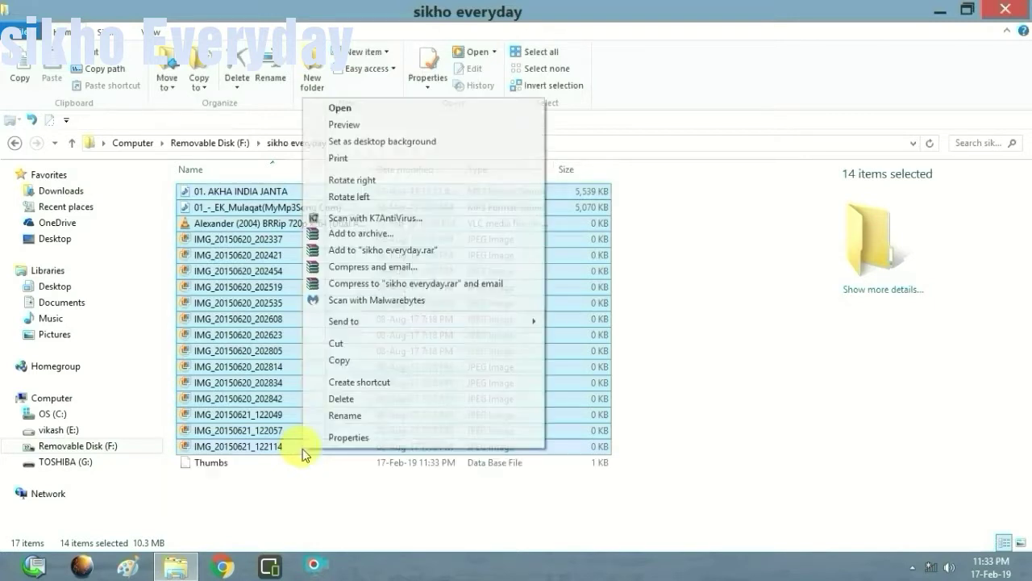
{"action": "left_click", "coordinate": [342, 400]}
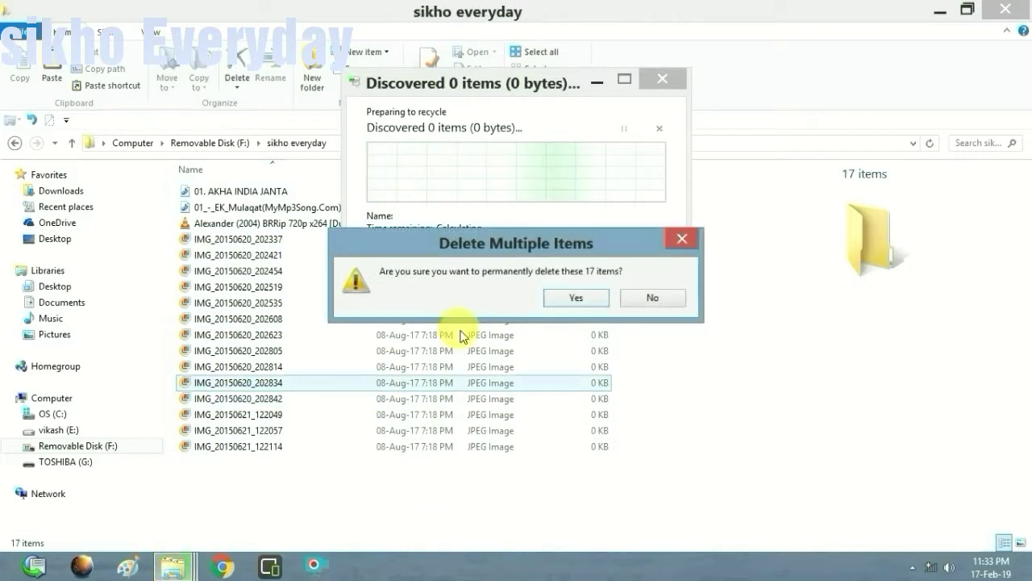
{"action": "left_click", "coordinate": [576, 298]}
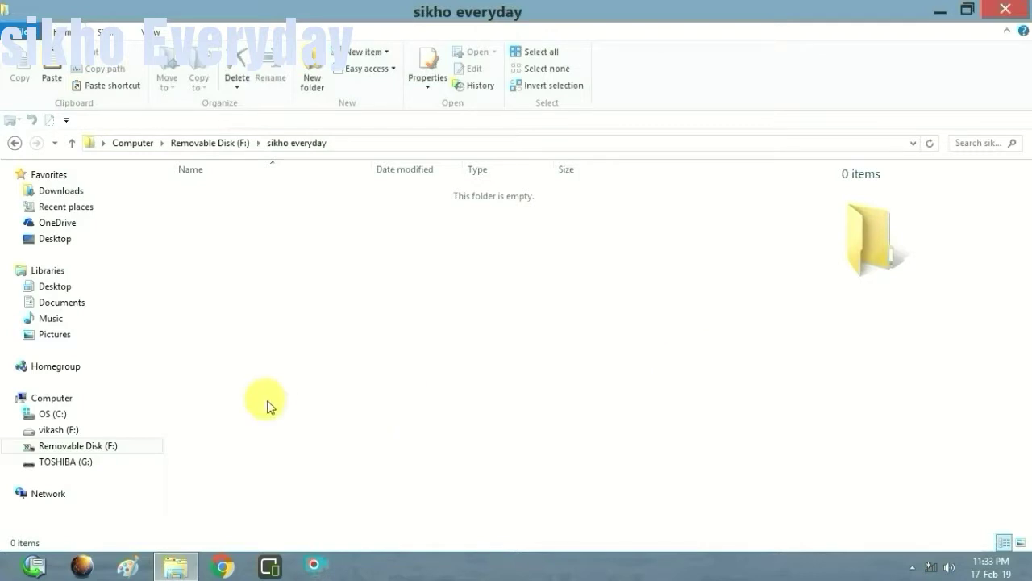
{"action": "left_click", "coordinate": [138, 446]}
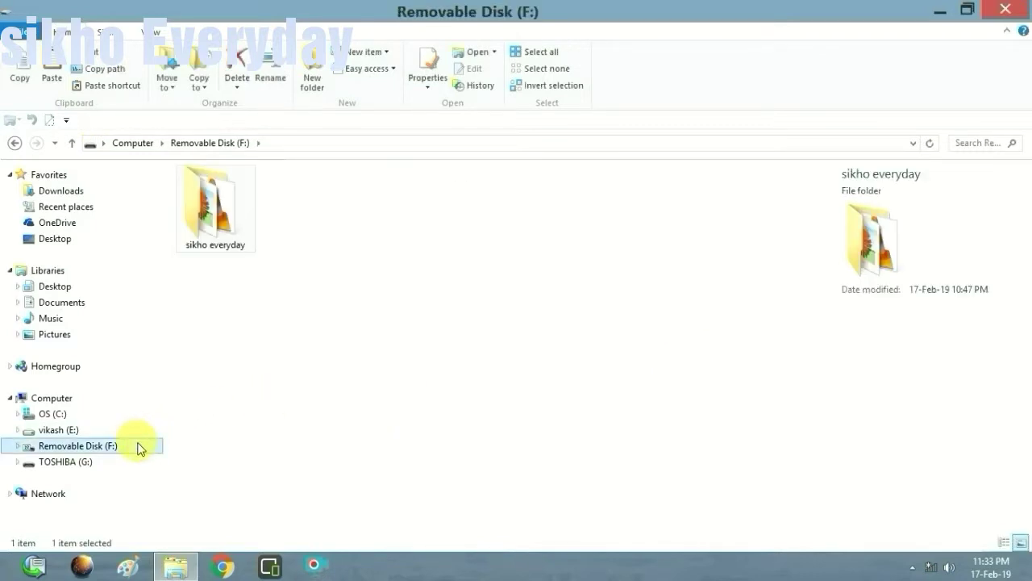
Step: Check the contents of the sikho everyday folder on Removable Disk (F:) and permanently delete New folder from TOSHIBA (G:)
{"action": "double_click", "coordinate": [238, 231]}
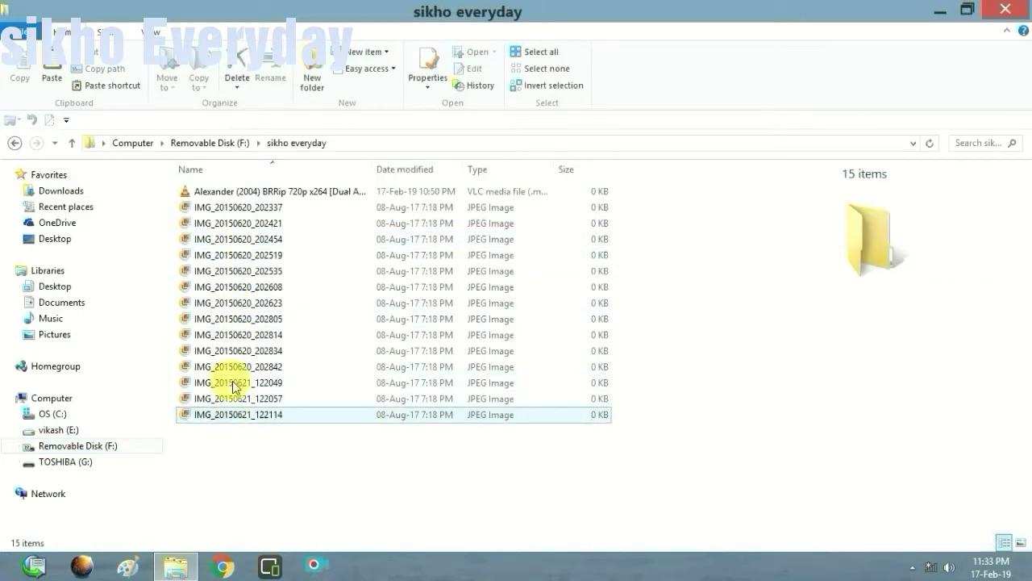
{"action": "left_click", "coordinate": [115, 456]}
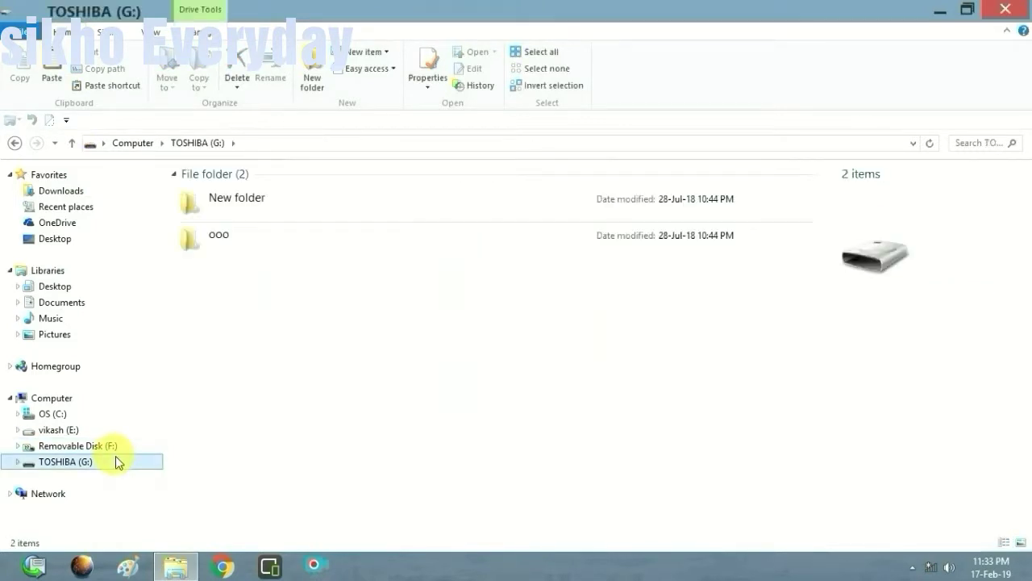
{"action": "double_click", "coordinate": [270, 215]}
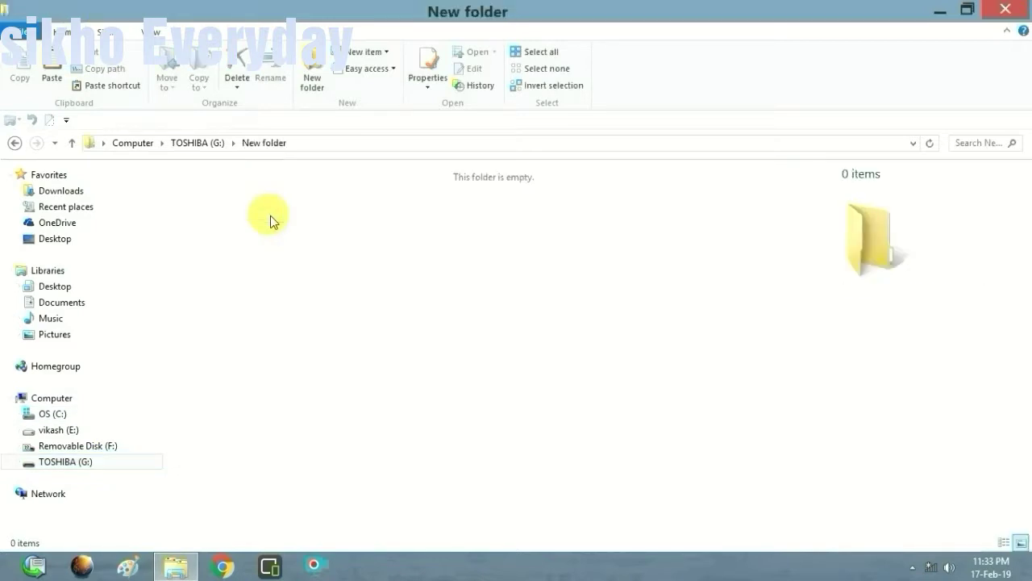
{"action": "left_click", "coordinate": [16, 144]}
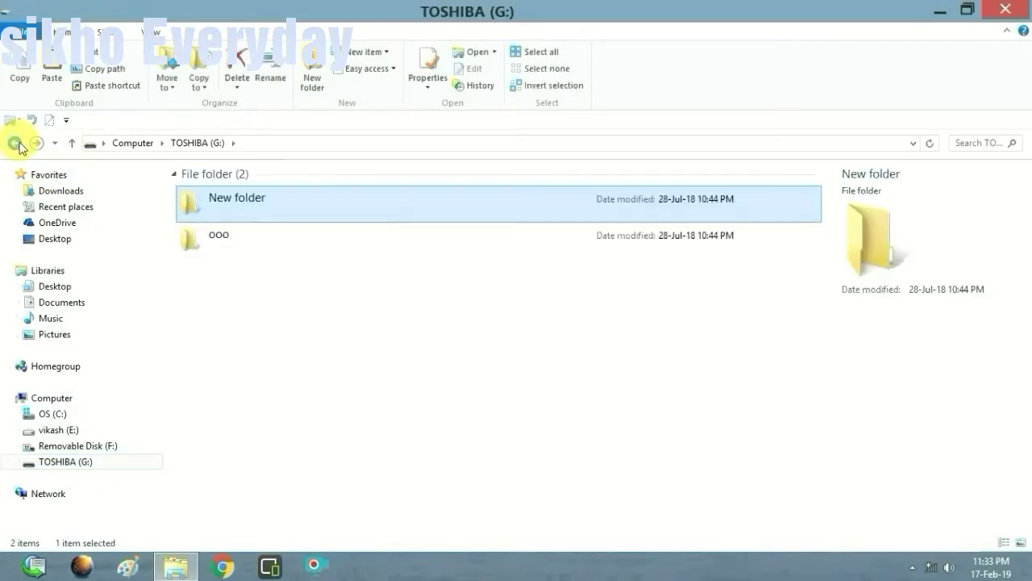
{"action": "right_click", "coordinate": [217, 214]}
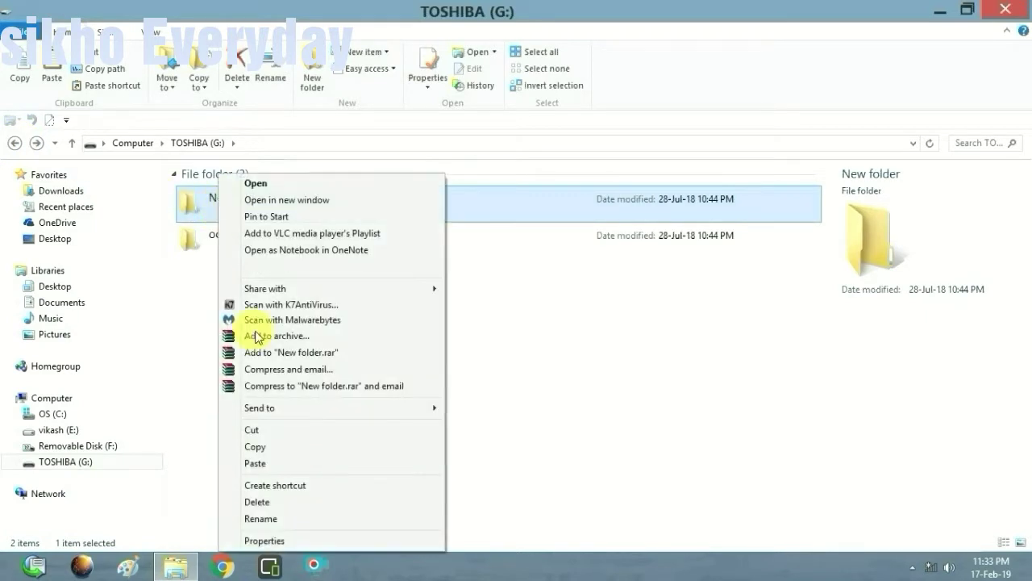
{"action": "left_click", "coordinate": [285, 502]}
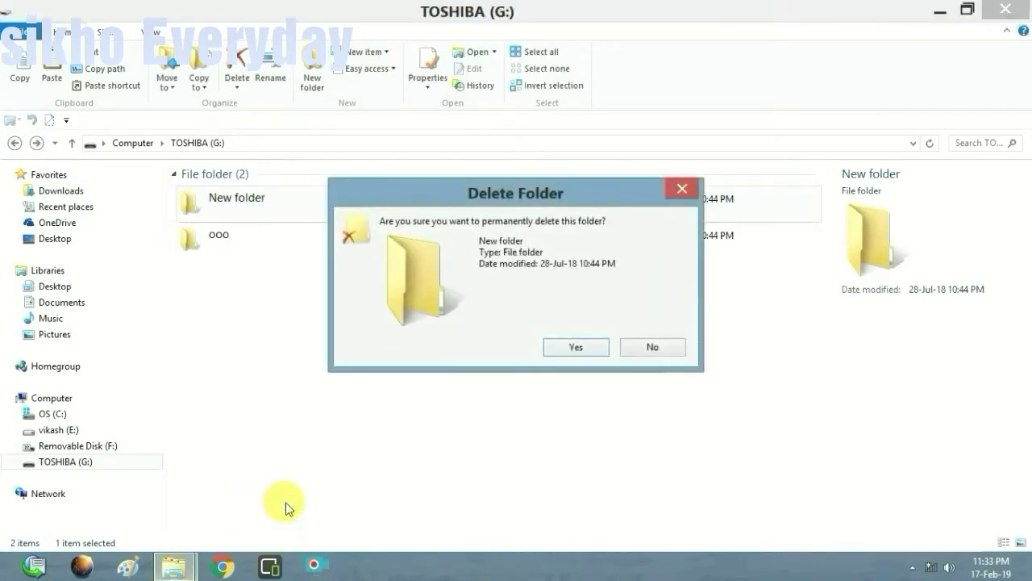
{"action": "left_click", "coordinate": [584, 352]}
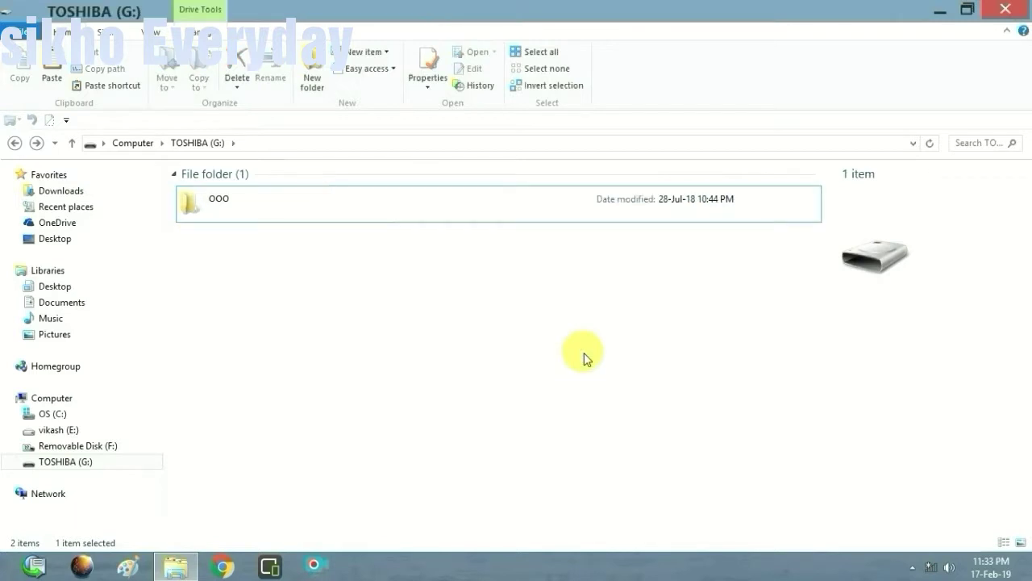
Step: Permanently delete all the videos in the ooo folder on TOSHIBA (G:), skipping the file that is in use
{"action": "double_click", "coordinate": [360, 208]}
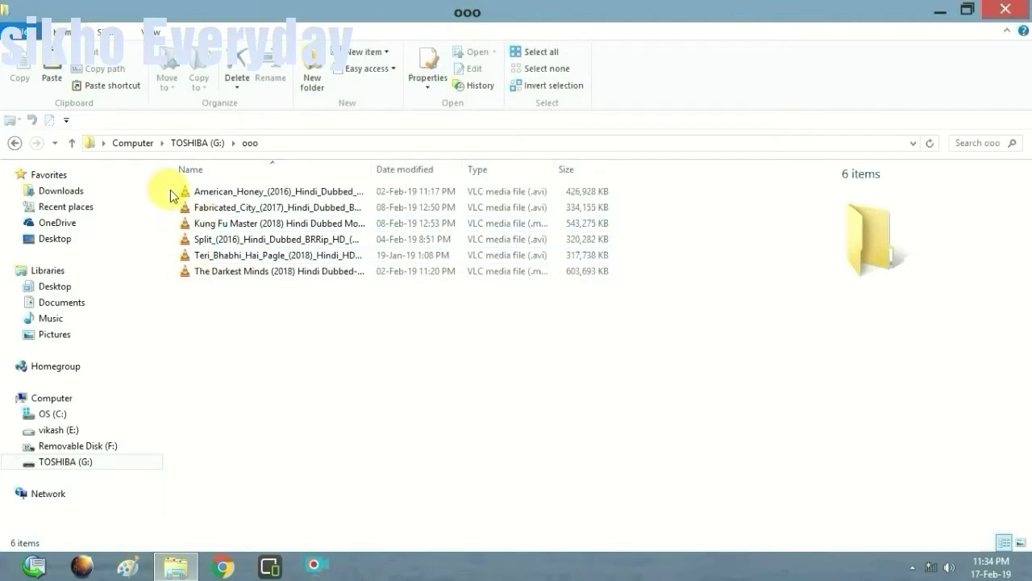
{"action": "left_click_drag", "start_coordinate": [173, 196], "coordinate": [208, 269]}
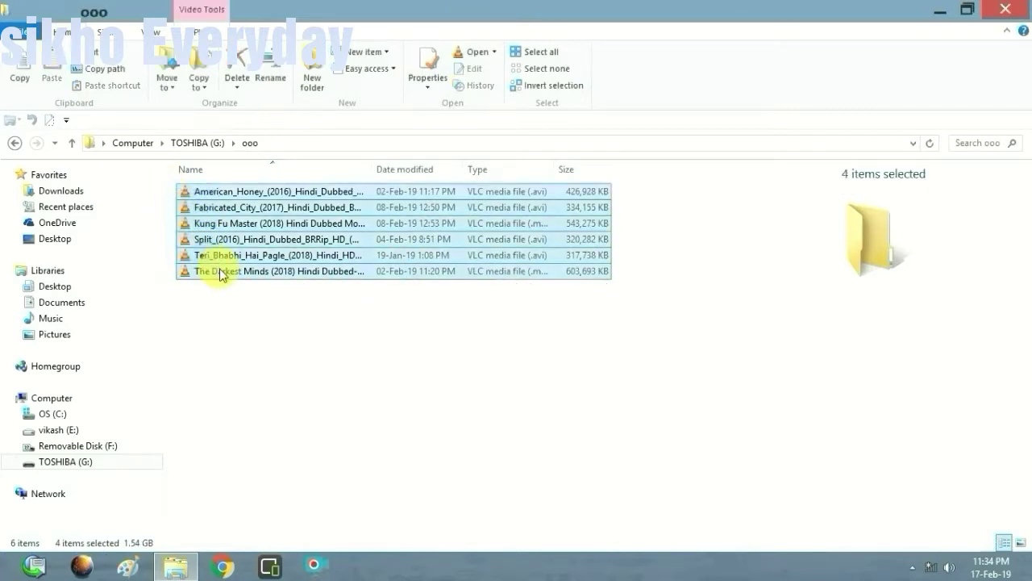
{"action": "right_click", "coordinate": [219, 273]}
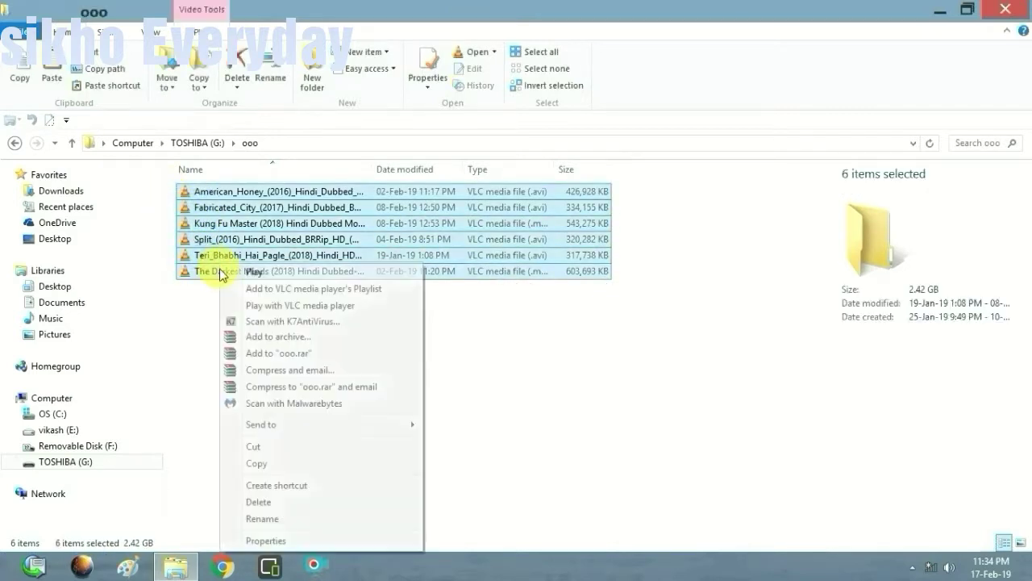
{"action": "left_click", "coordinate": [273, 502]}
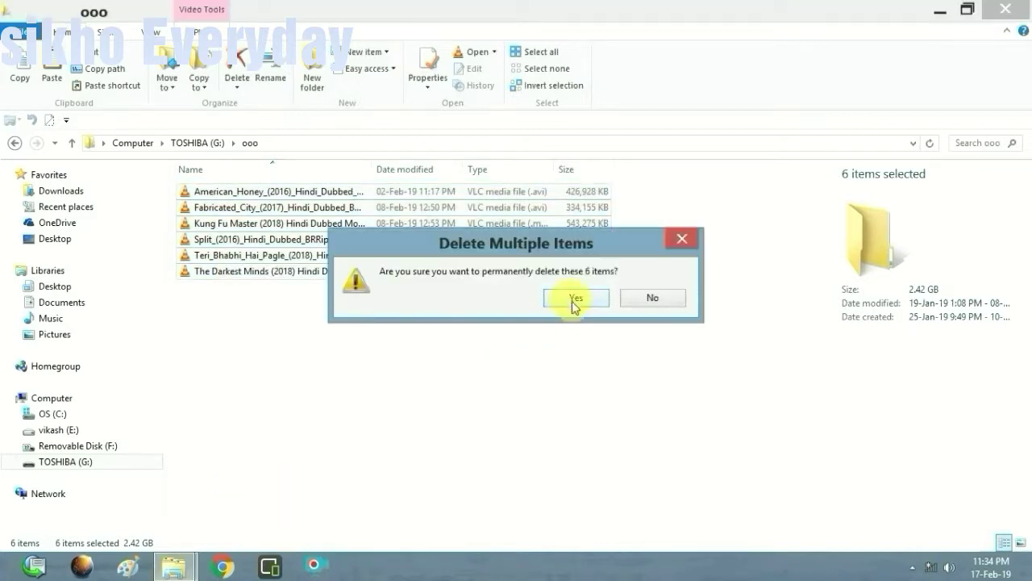
{"action": "left_click", "coordinate": [574, 300]}
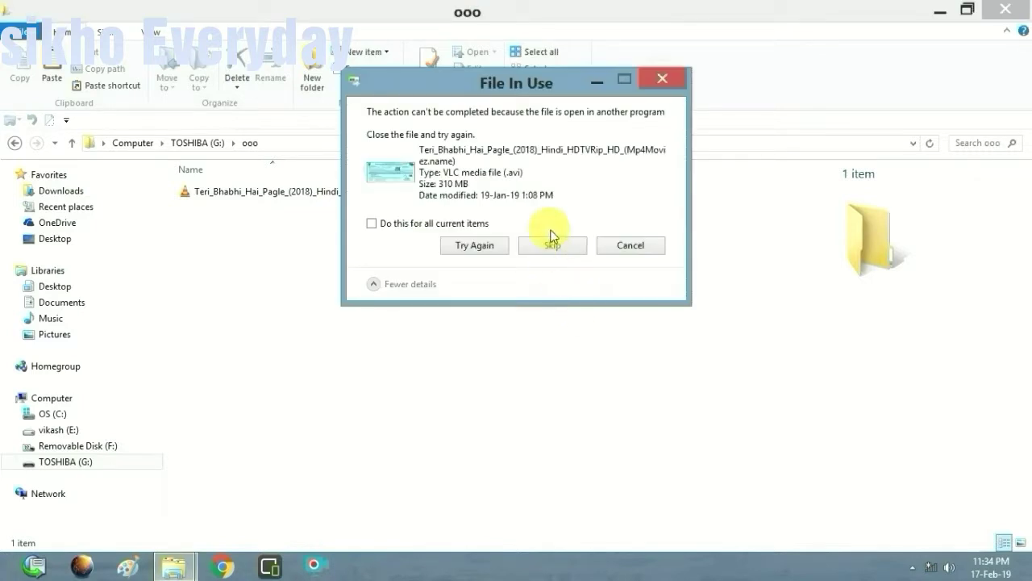
{"action": "left_click", "coordinate": [552, 244]}
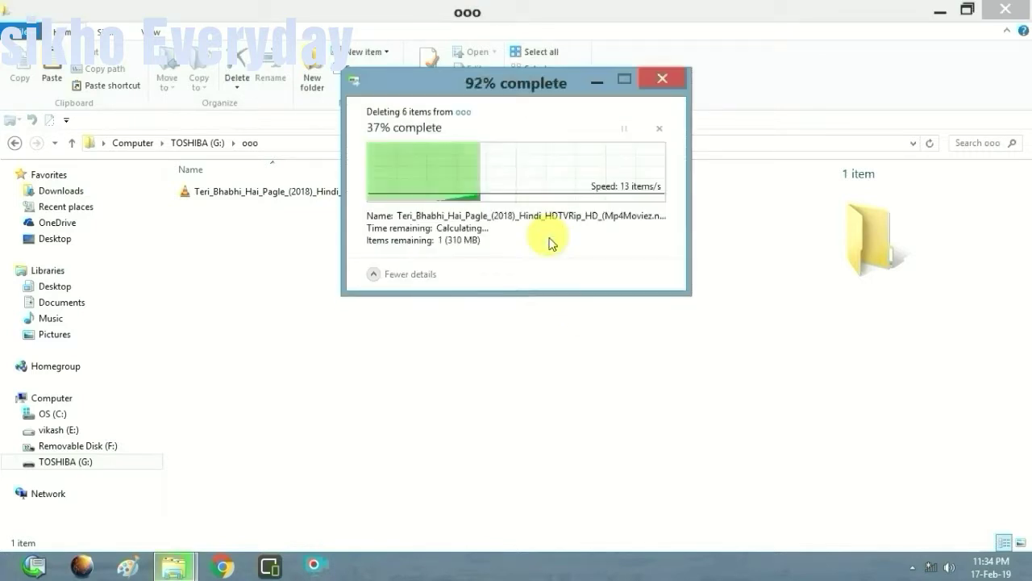
Step: Permanently delete the remaining Teri_Bhabhi_Hai_Pagle_(2018) video from the ooo folder
{"action": "left_click", "coordinate": [334, 193]}
{"action": "right_click", "coordinate": [335, 193]}
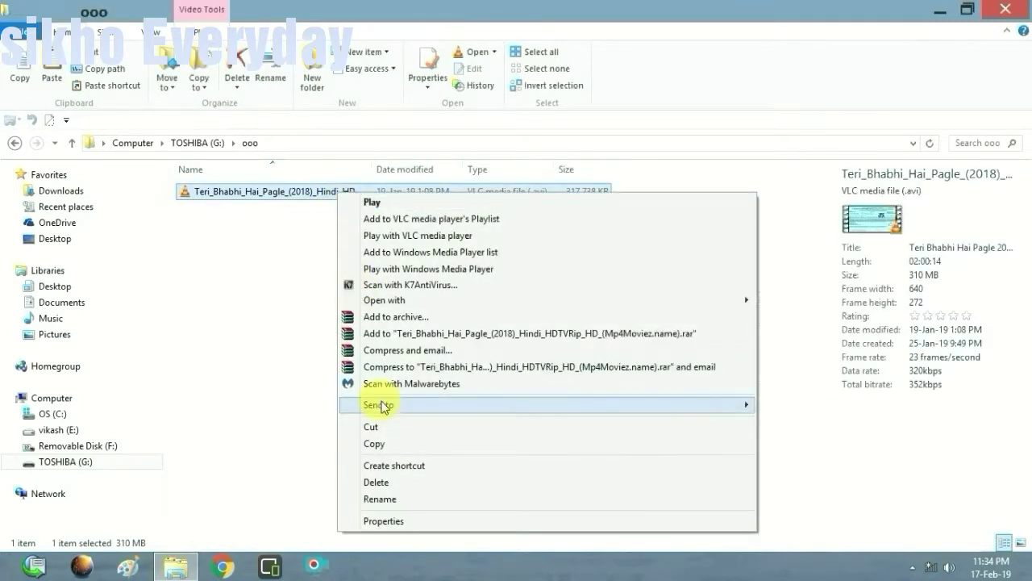
{"action": "left_click", "coordinate": [383, 482]}
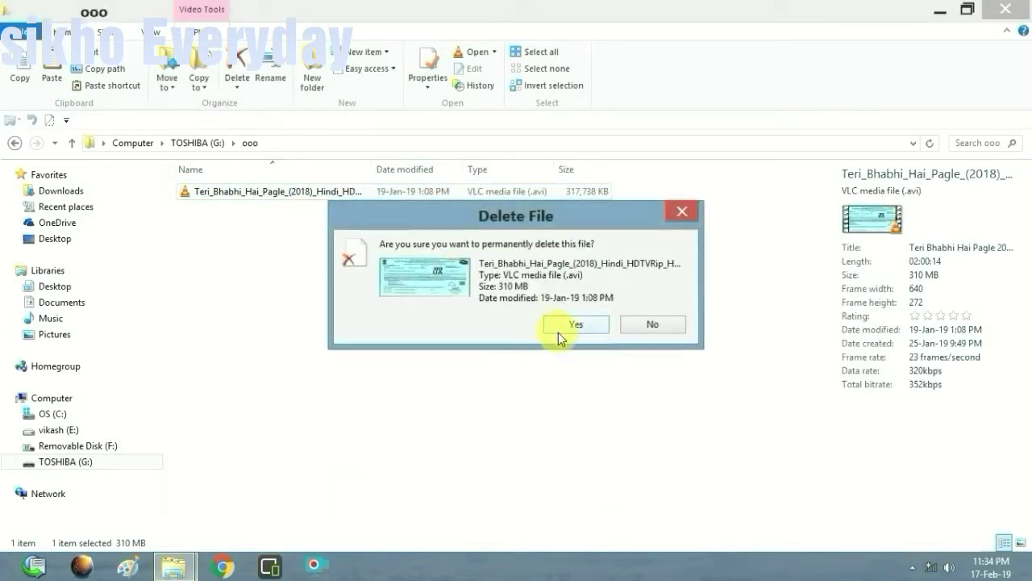
{"action": "left_click", "coordinate": [562, 328]}
Step: Recheck the contents of the ooo folder on TOSHIBA (G:) and the sikho everyday folder on Removable Disk (F:)
{"action": "left_click", "coordinate": [132, 465]}
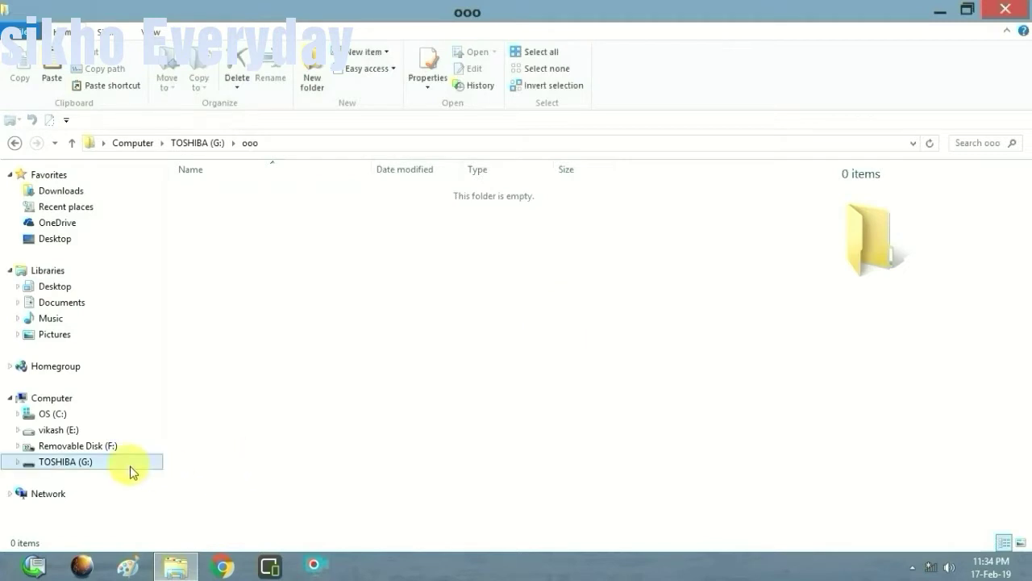
{"action": "double_click", "coordinate": [282, 212]}
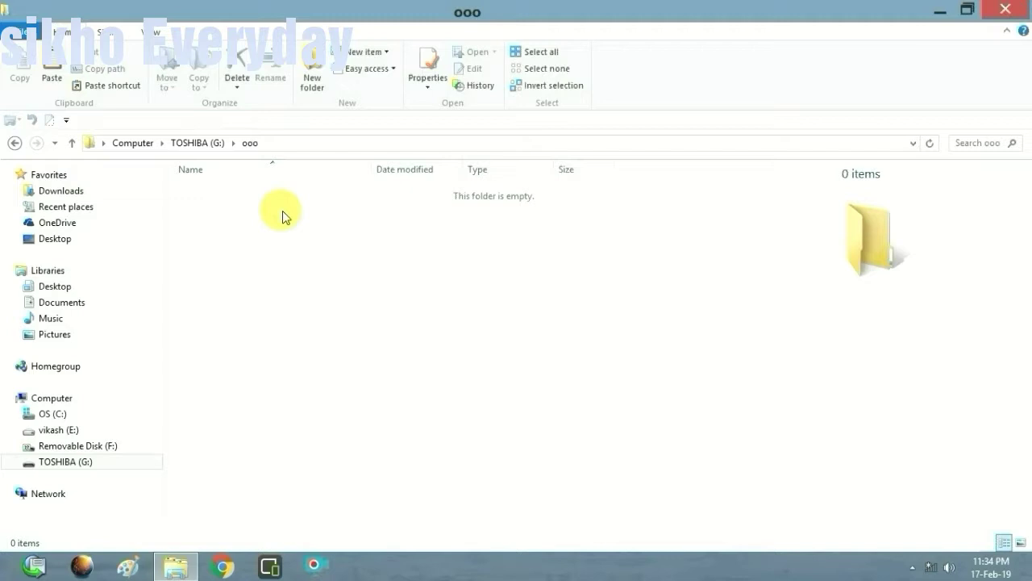
{"action": "left_click", "coordinate": [139, 445]}
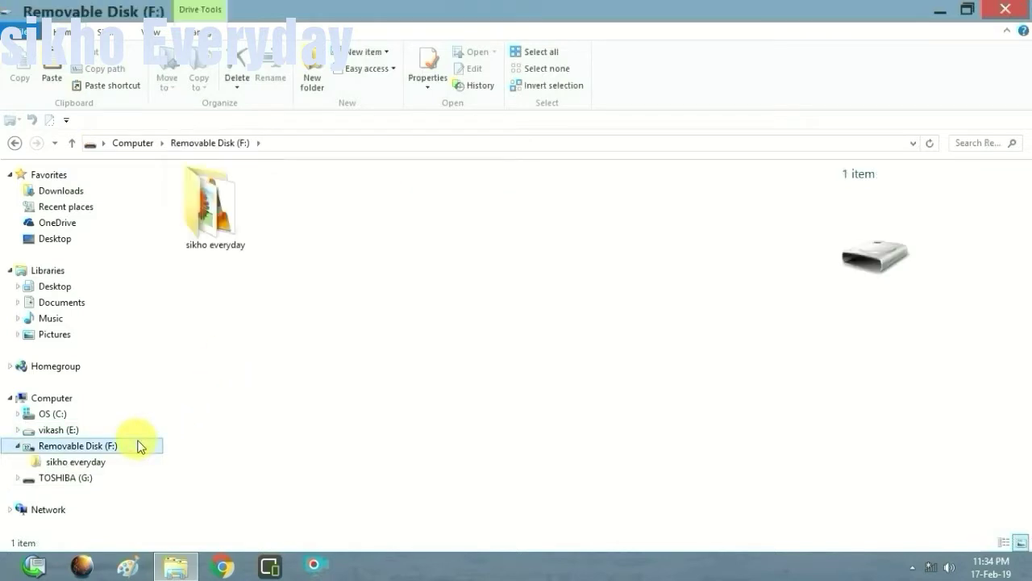
{"action": "double_click", "coordinate": [235, 244]}
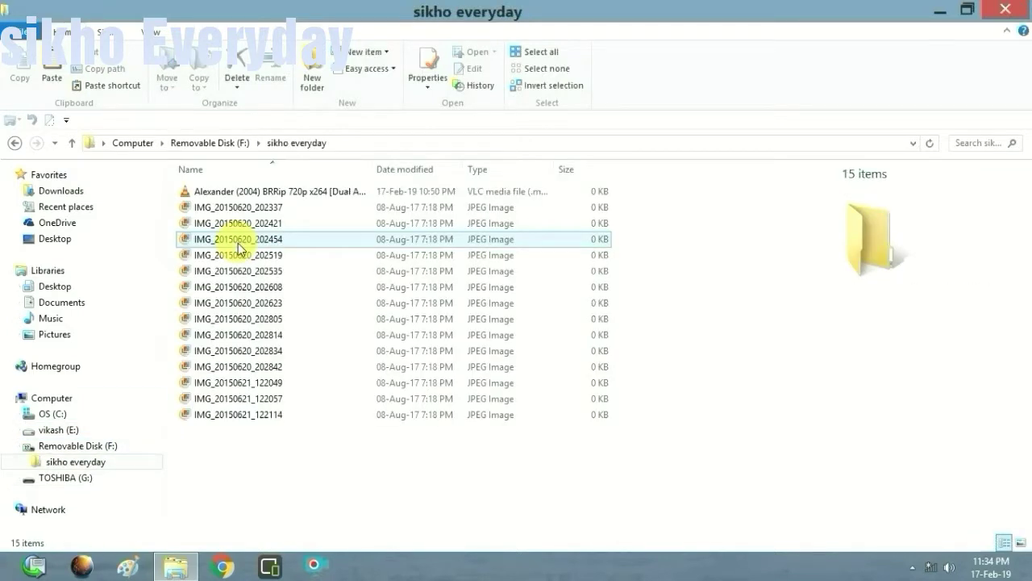
Step: Quick-format TOSHIBA (G:) as FAT32 with 32-kilobyte allocation units and the label TOSHIBA, and reopen the drive to check its contents
{"action": "left_click", "coordinate": [74, 480]}
{"action": "right_click", "coordinate": [75, 482]}
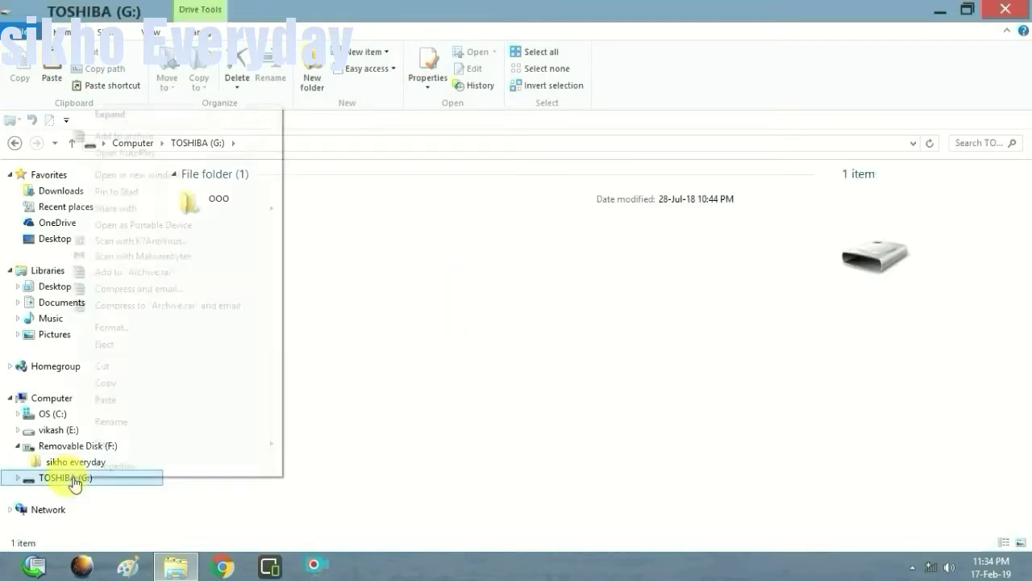
{"action": "left_click", "coordinate": [165, 329]}
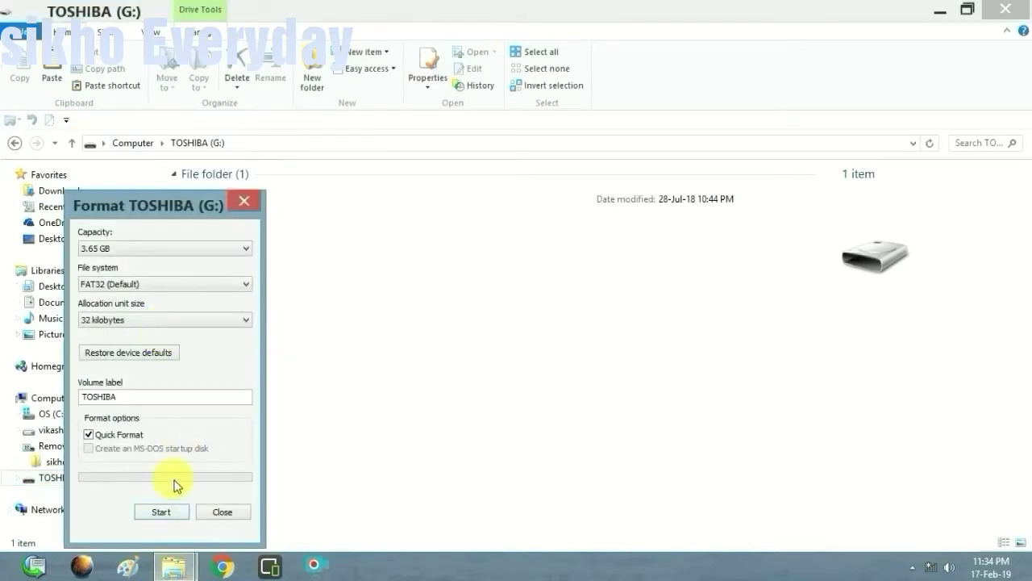
{"action": "left_click", "coordinate": [162, 512]}
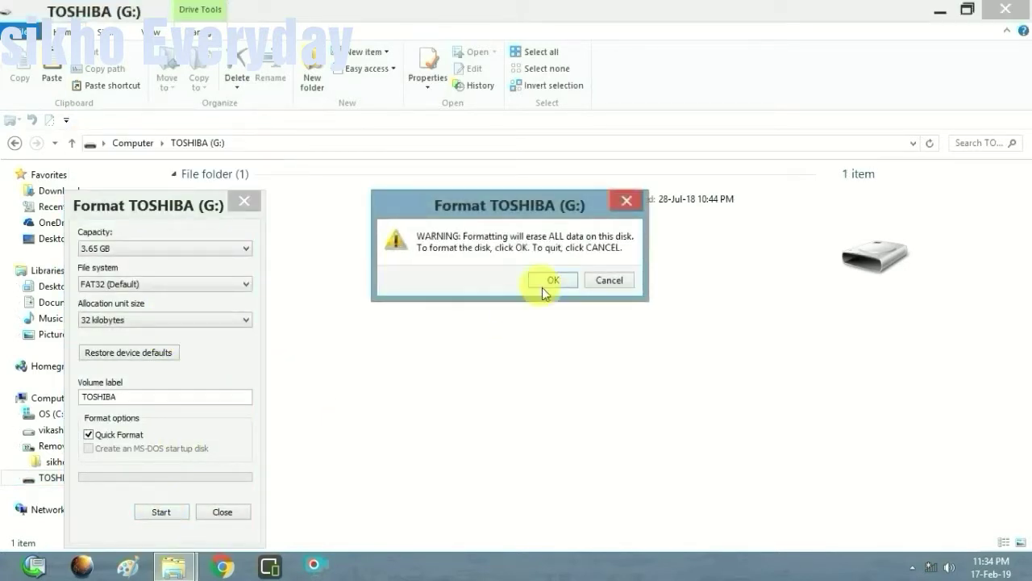
{"action": "left_click", "coordinate": [551, 280]}
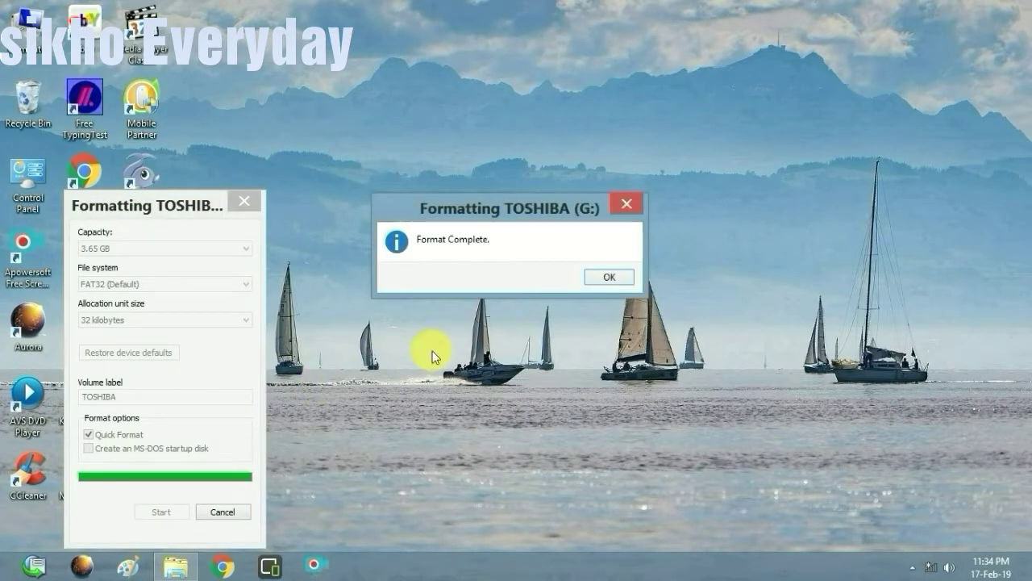
{"action": "left_click", "coordinate": [620, 279]}
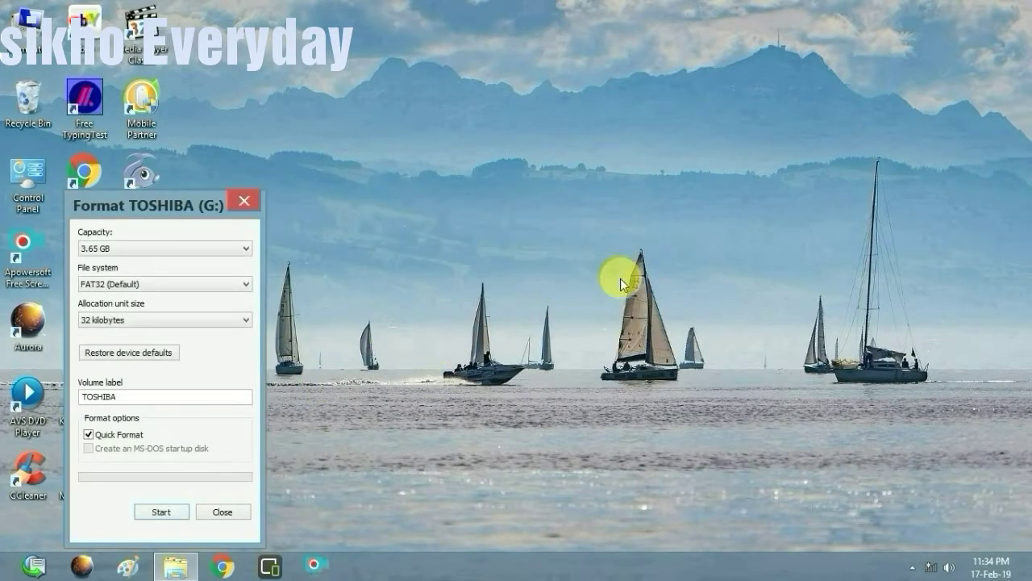
{"action": "left_click", "coordinate": [252, 207]}
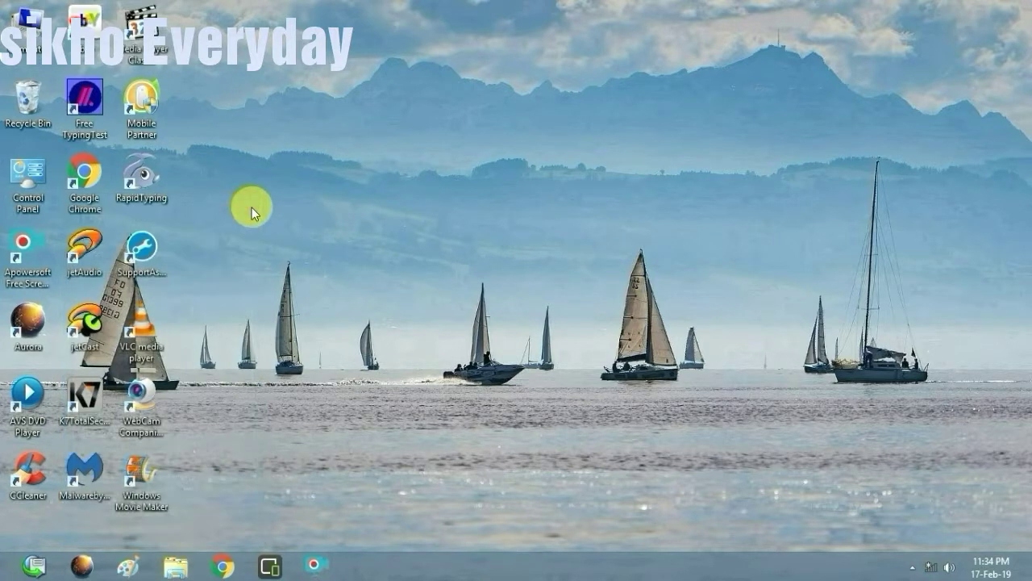
{"action": "left_click", "coordinate": [178, 566]}
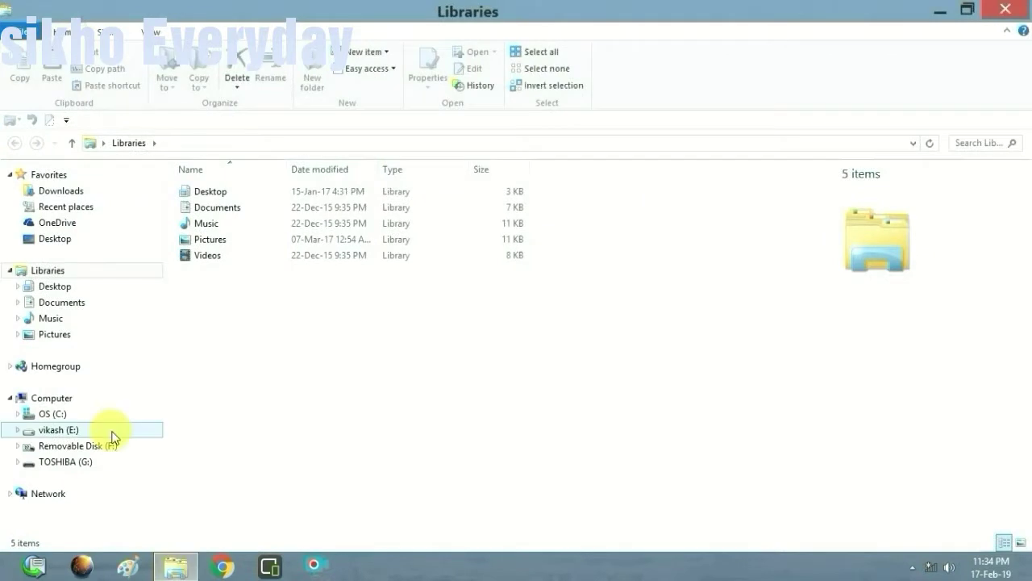
{"action": "left_click", "coordinate": [104, 462]}
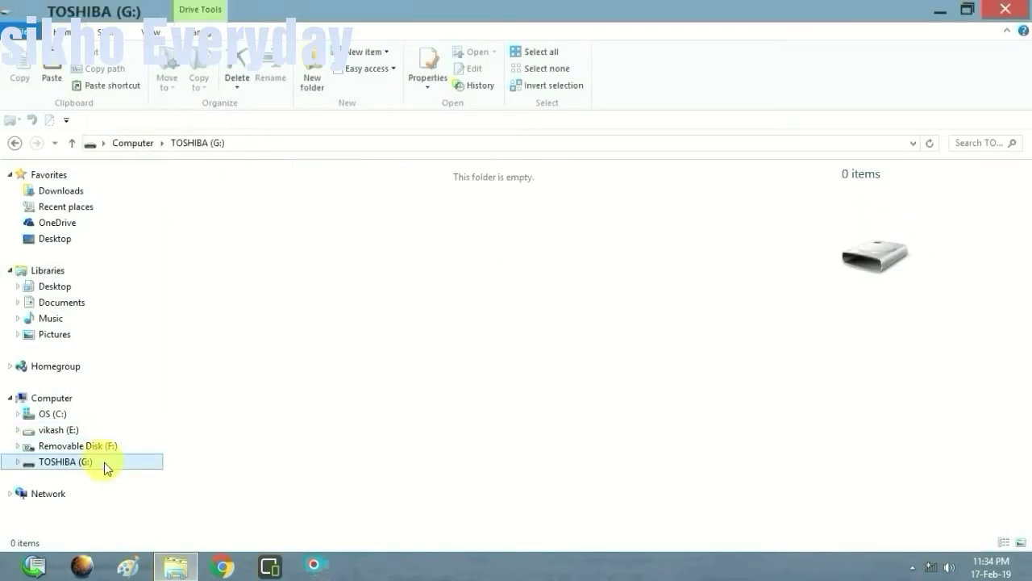
Step: Quick-format Removable Disk (F:) as FAT32 with 16-kilobyte allocation units and no volume label
{"action": "left_click", "coordinate": [119, 452]}
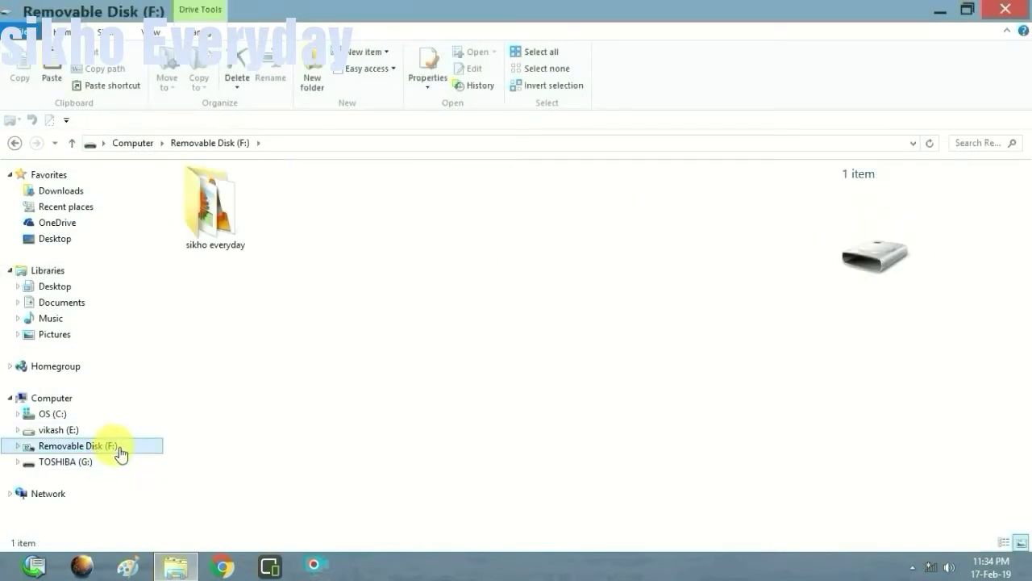
{"action": "right_click", "coordinate": [119, 454]}
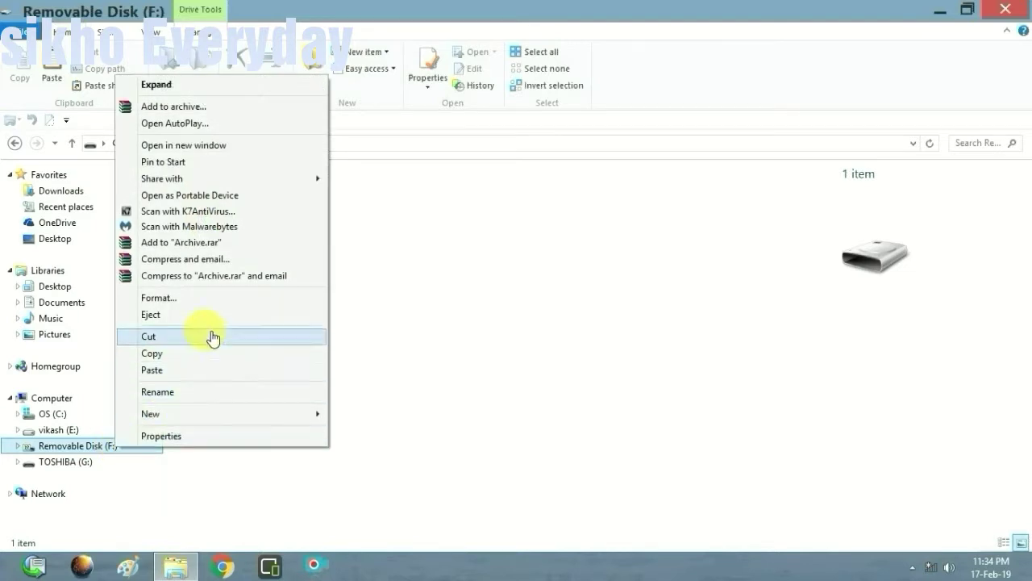
{"action": "left_click", "coordinate": [207, 300]}
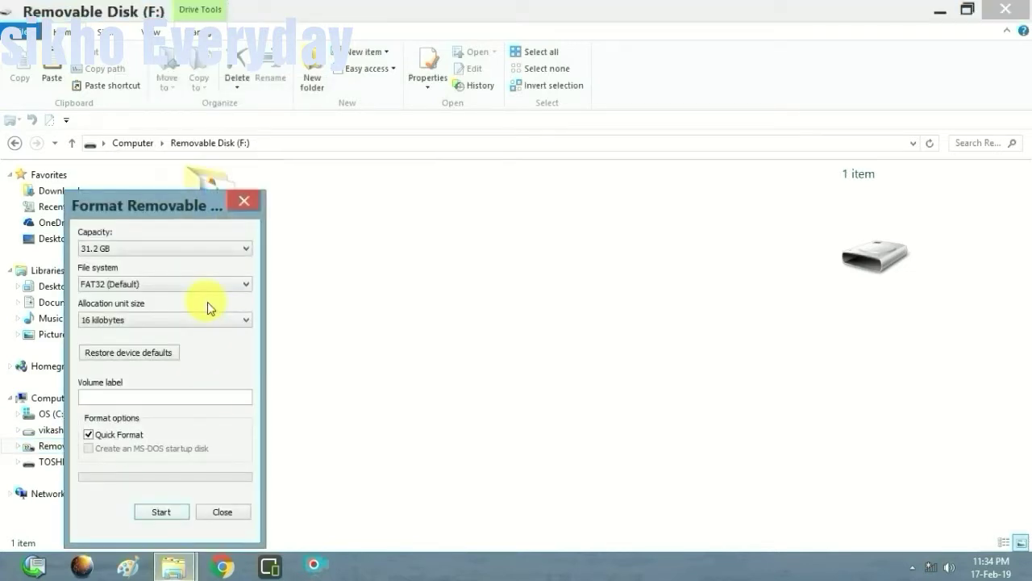
{"action": "left_click", "coordinate": [169, 512]}
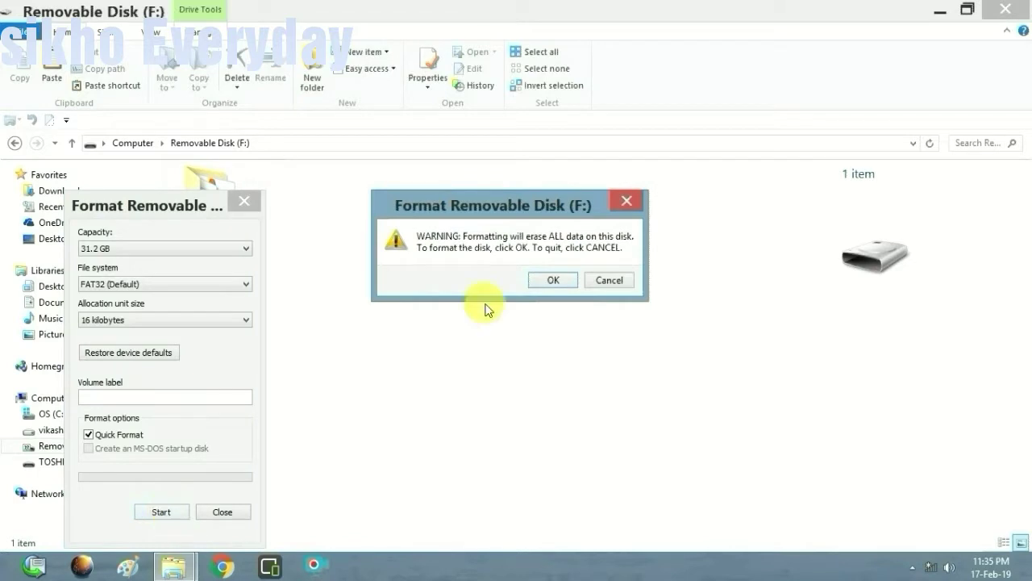
{"action": "left_click", "coordinate": [556, 280]}
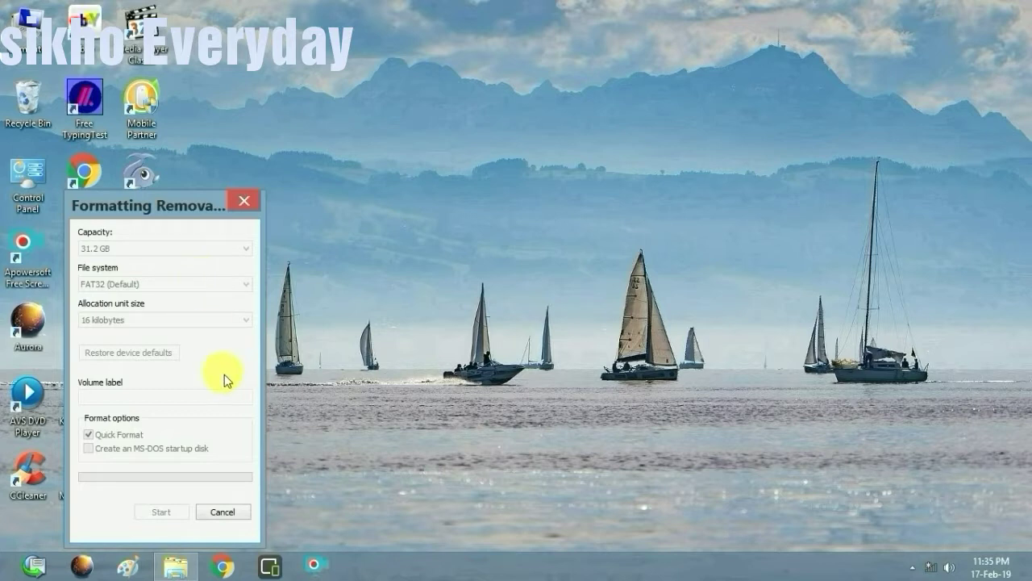
{"action": "mouse_move", "coordinate": [181, 563]}
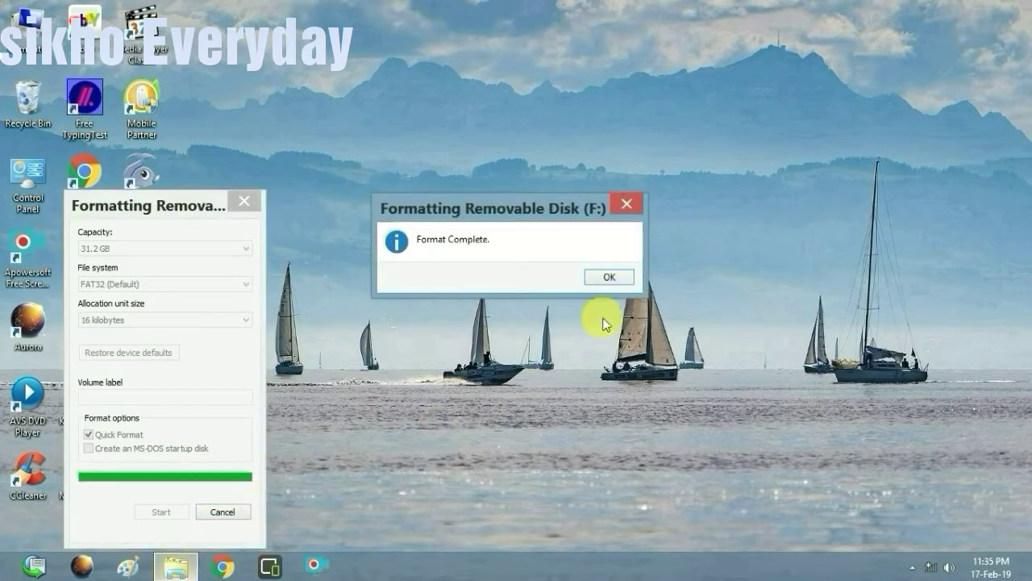
{"action": "left_click", "coordinate": [609, 279]}
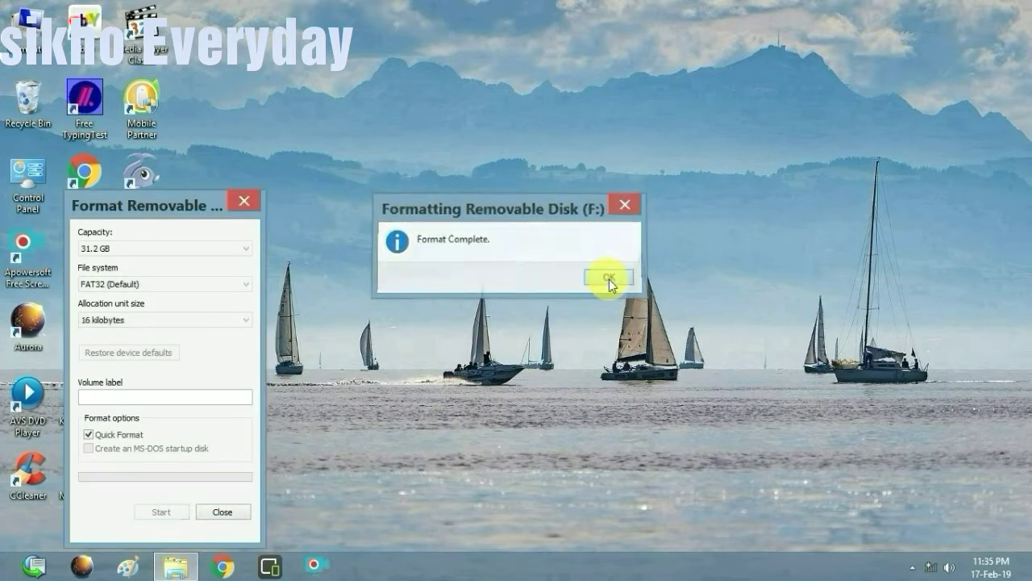
{"action": "left_click", "coordinate": [237, 199]}
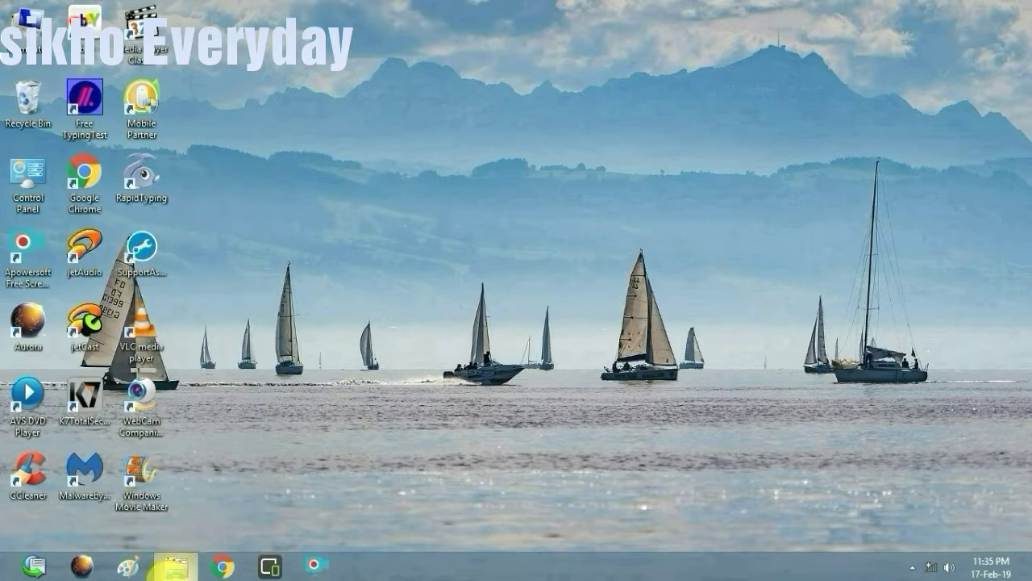
Step: Open the properties of Removable Disk (F:) to check its used space, free space and capacity
{"action": "left_click", "coordinate": [165, 569]}
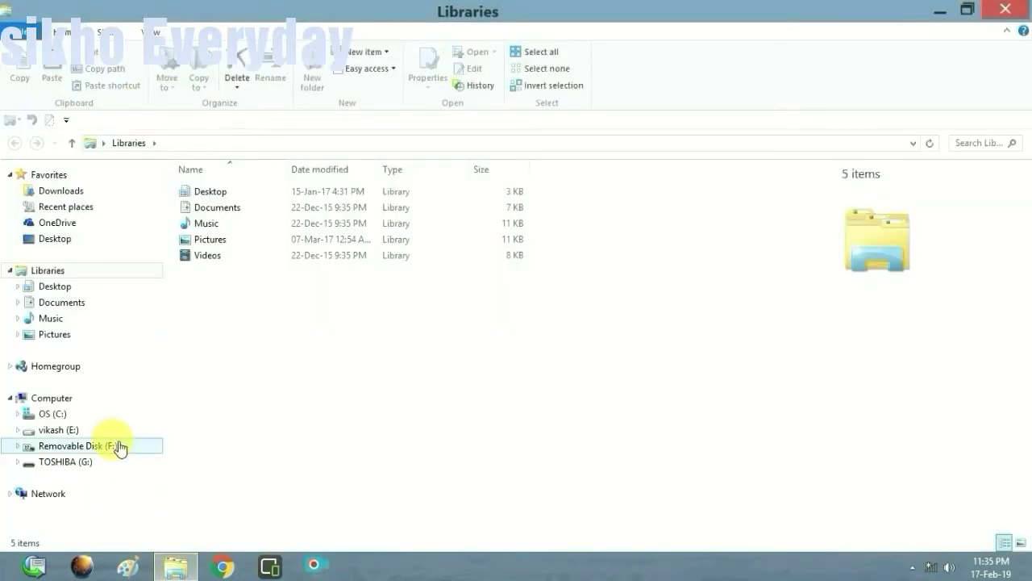
{"action": "right_click", "coordinate": [118, 449]}
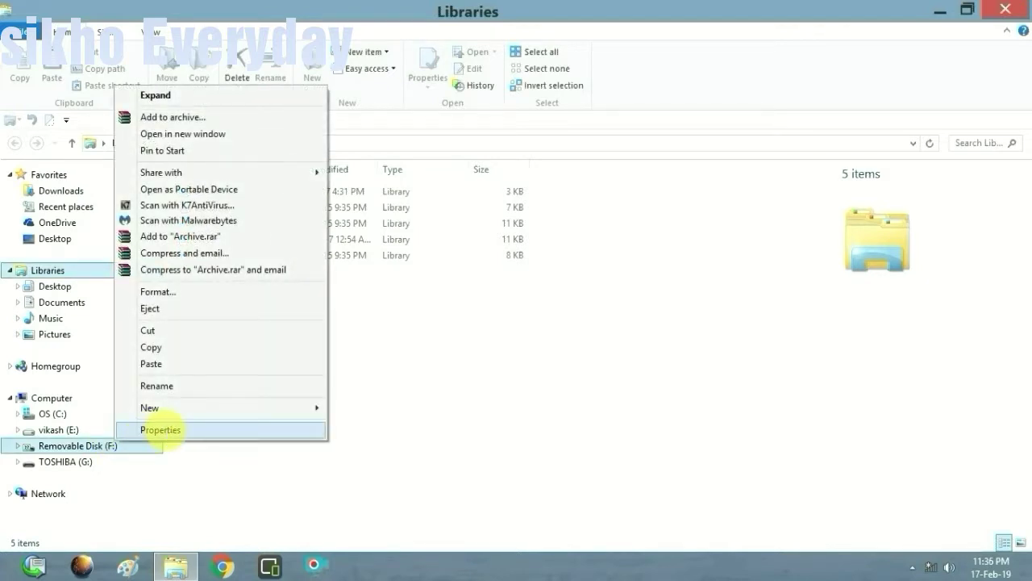
{"action": "left_click", "coordinate": [162, 436]}
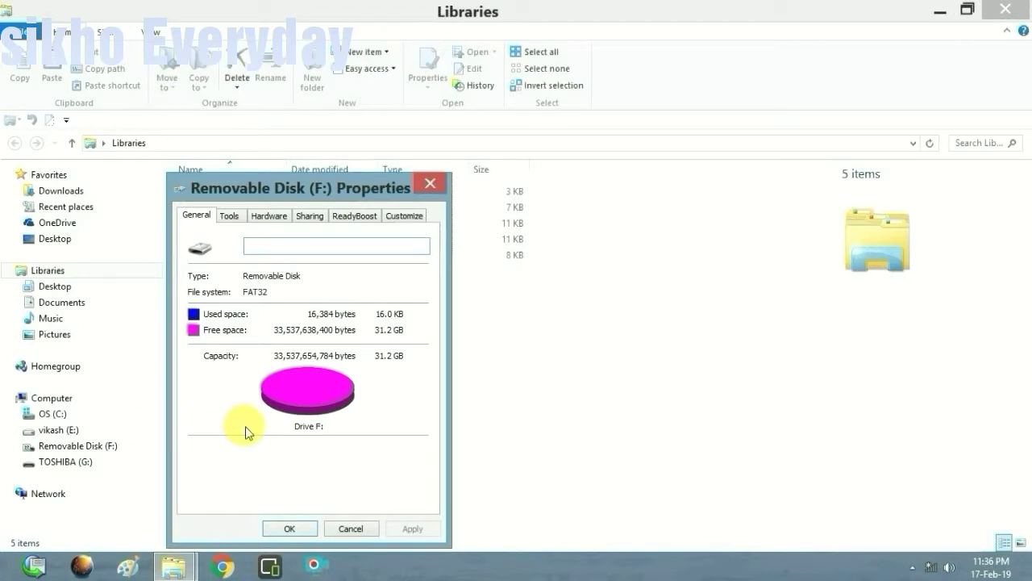